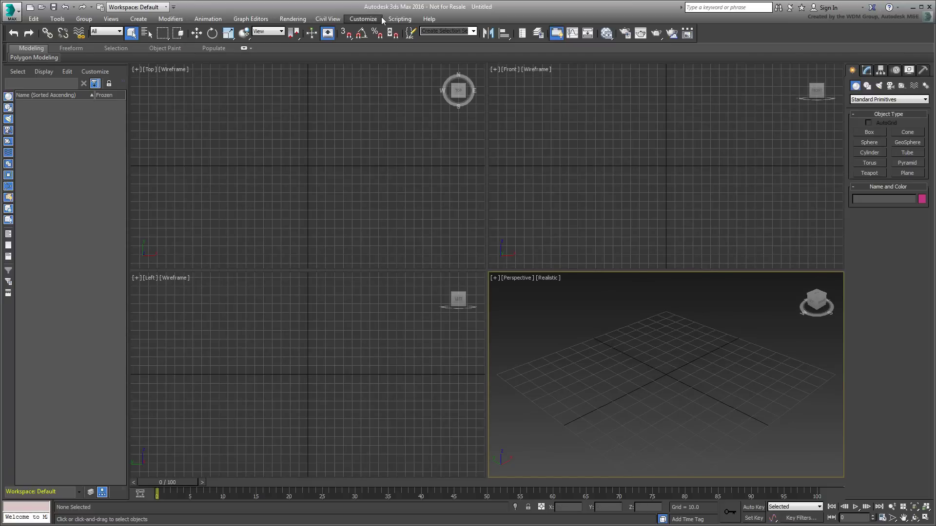
# Check the scene and system unit settings in Units Setup and confirm them unchanged
pyautogui.click(365, 18)
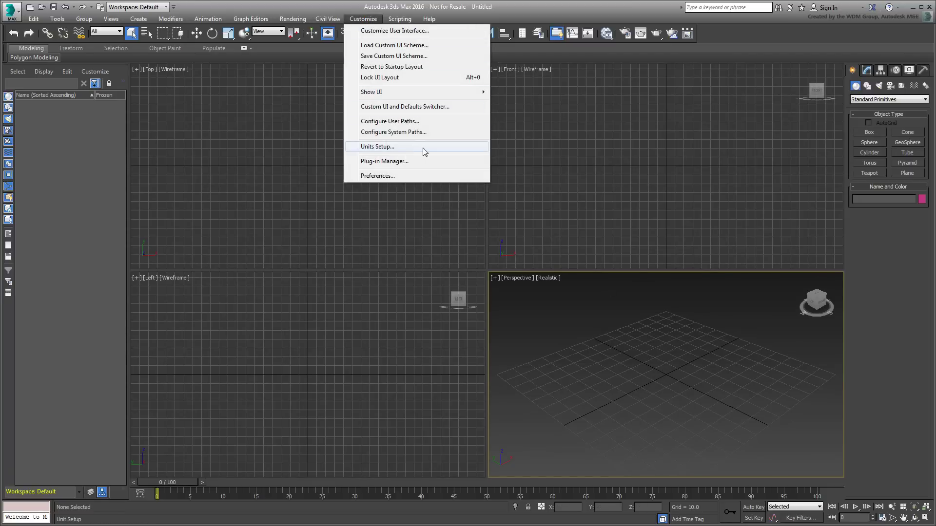
pyautogui.click(378, 146)
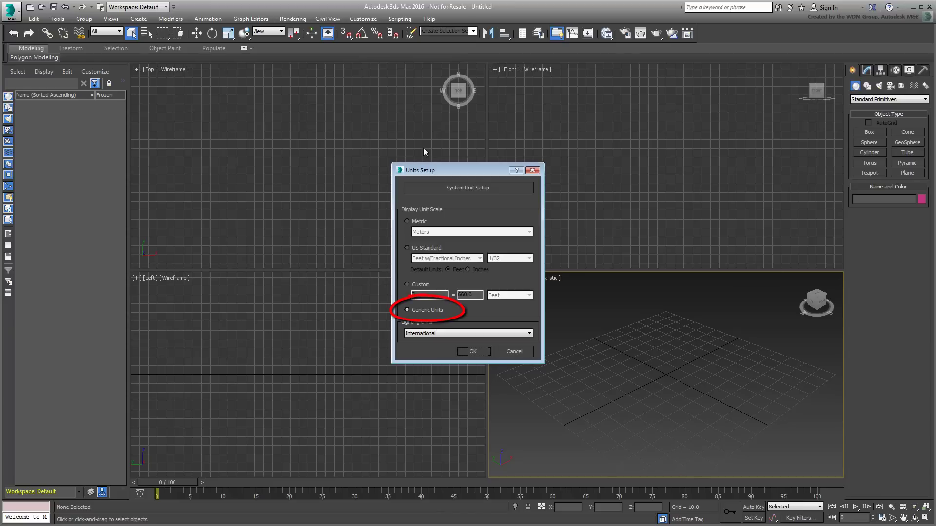
pyautogui.click(507, 189)
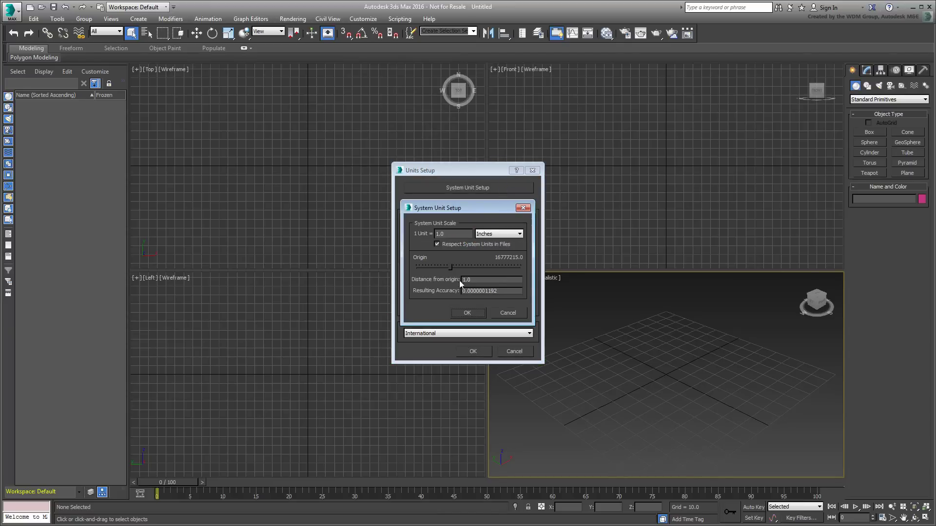
pyautogui.click(472, 313)
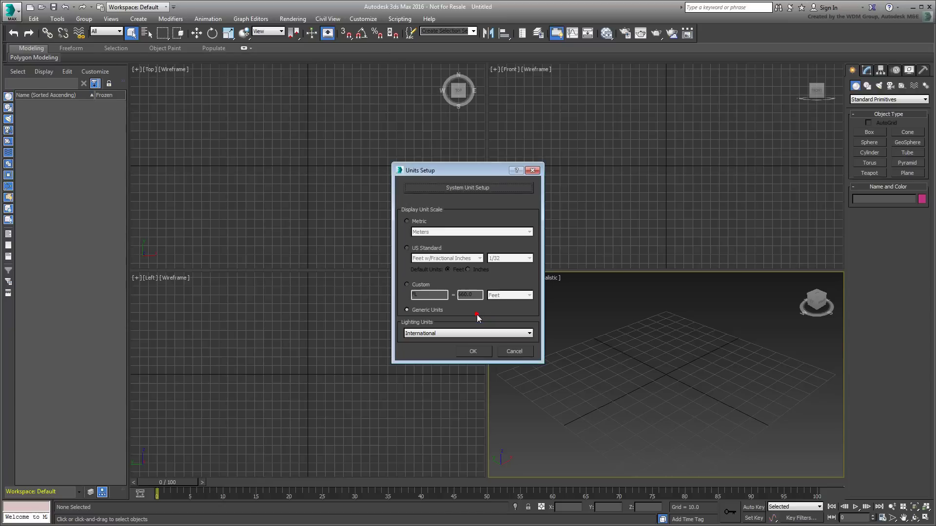
pyautogui.click(473, 353)
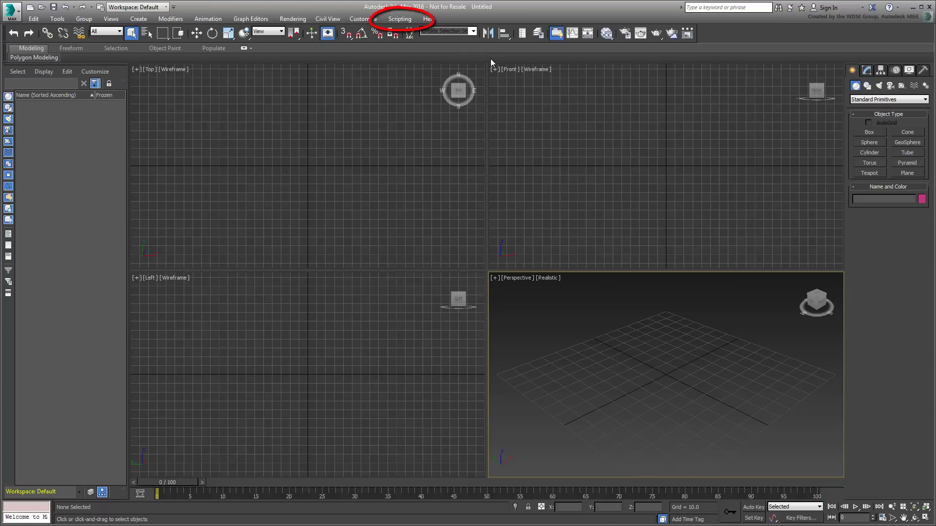
# Launch the Max Creation Graph editor from the Scripting menu
pyautogui.click(404, 20)
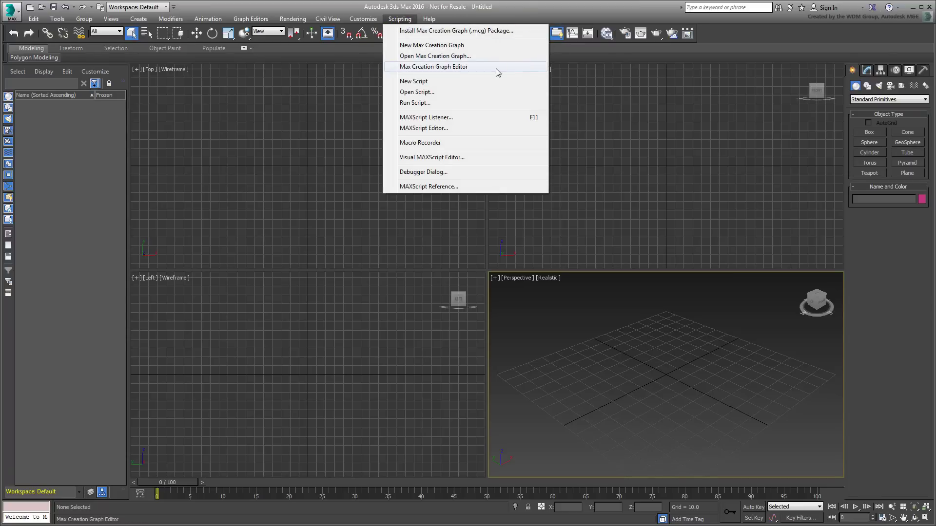
pyautogui.click(445, 68)
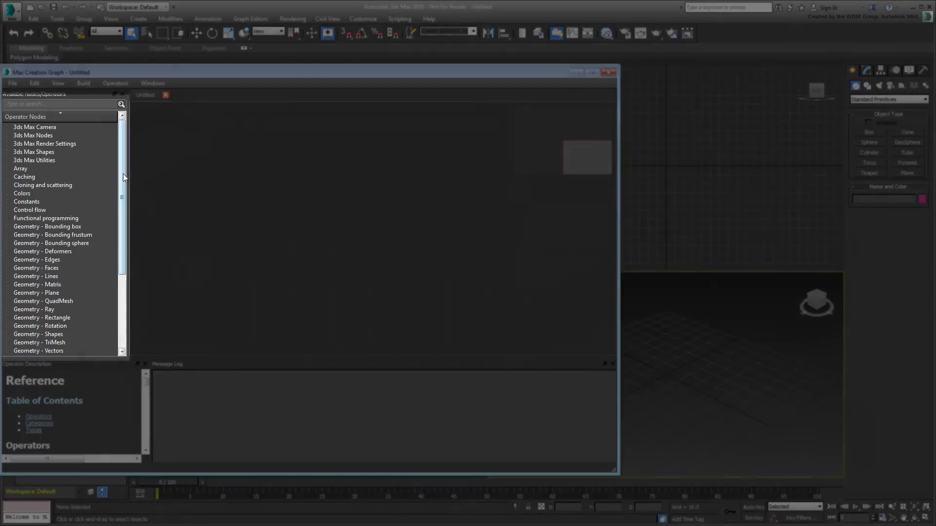
pyautogui.moveTo(123, 174); pyautogui.dragTo(123, 244)
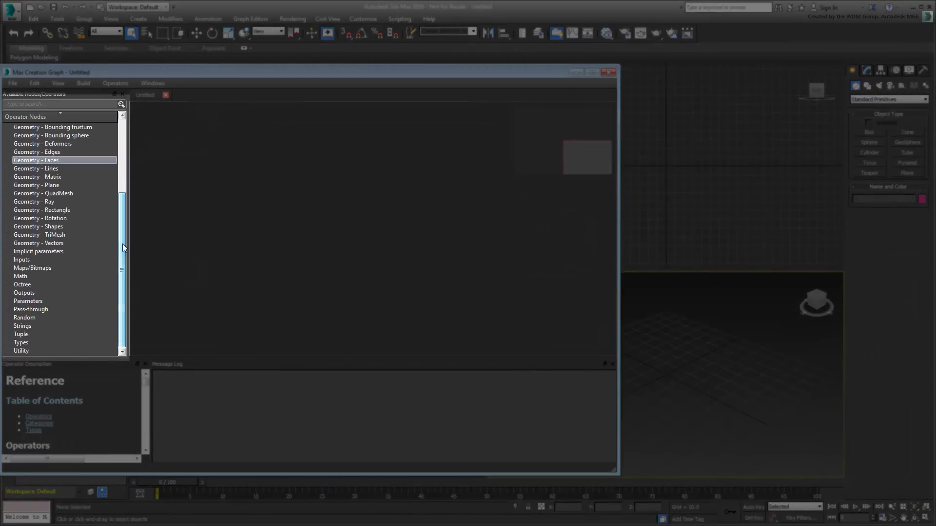
# Place a Parameter: Single node and a CreateBox node on the graph canvas
pyautogui.click(8, 301)
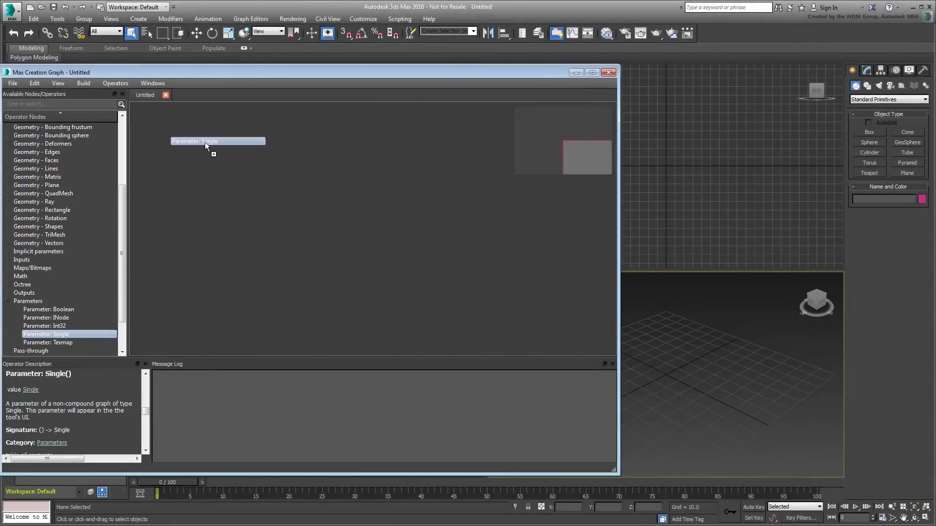
pyautogui.moveTo(57, 336); pyautogui.dragTo(214, 141)
pyautogui.click(8, 235)
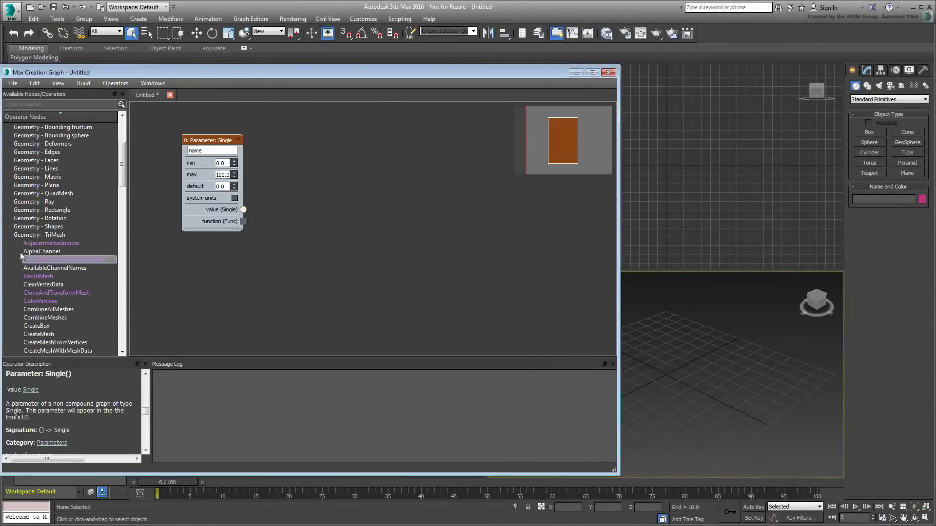
pyautogui.moveTo(44, 326); pyautogui.dragTo(339, 209)
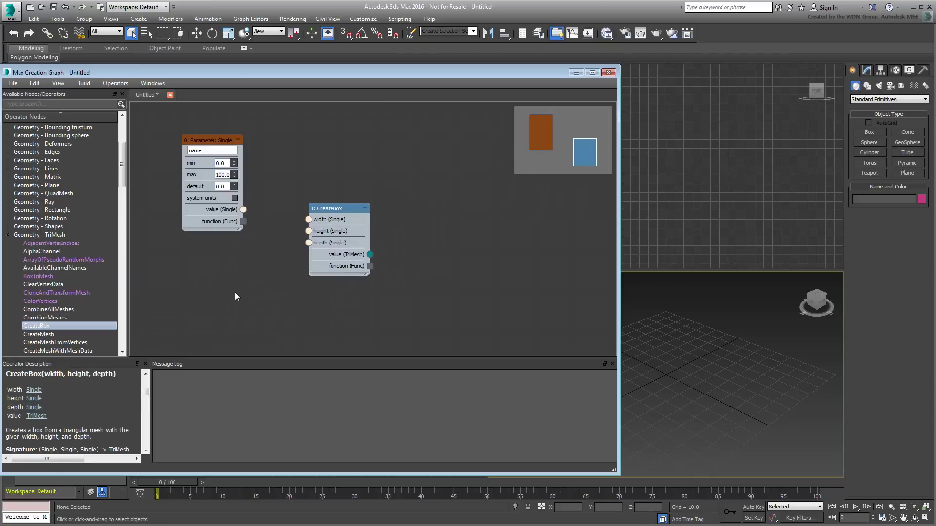
# Review both node descriptions and wire the parameter value into the box width input
pyautogui.click(202, 141)
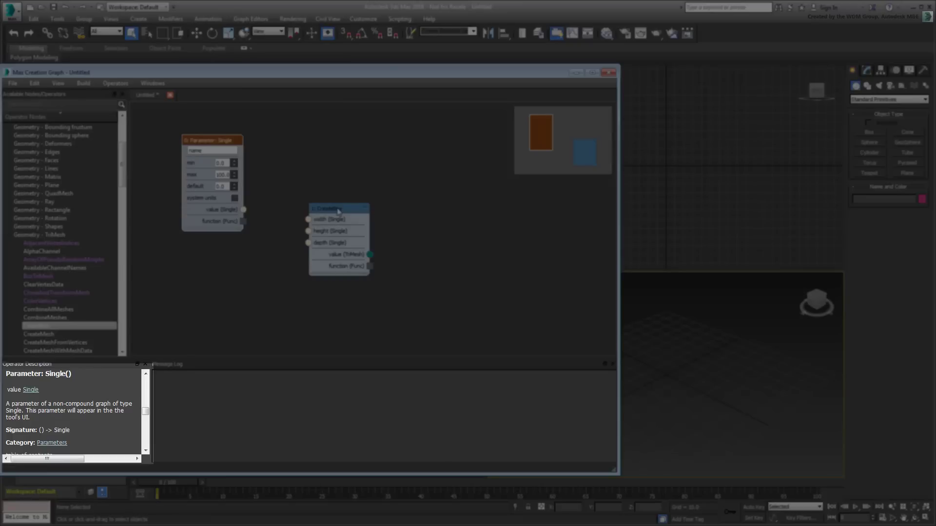
pyautogui.click(339, 209)
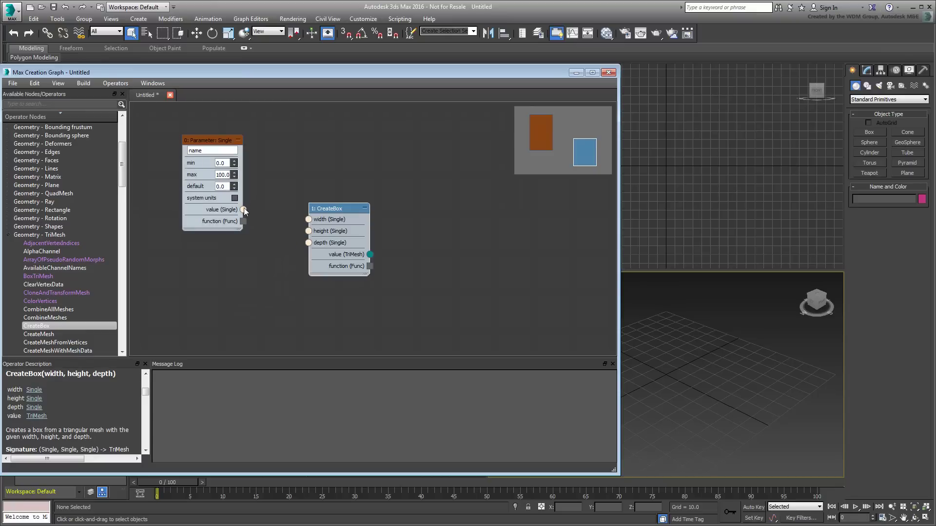
pyautogui.moveTo(244, 209); pyautogui.dragTo(309, 219)
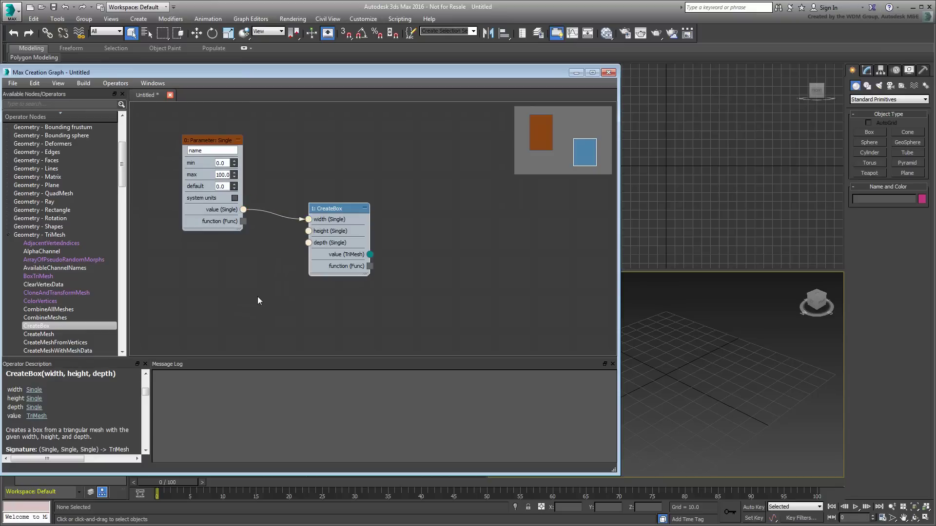
# Add a Constant node feeding the CreateBox height input and tidy node positions
pyautogui.moveTo(213, 141); pyautogui.dragTo(213, 132)
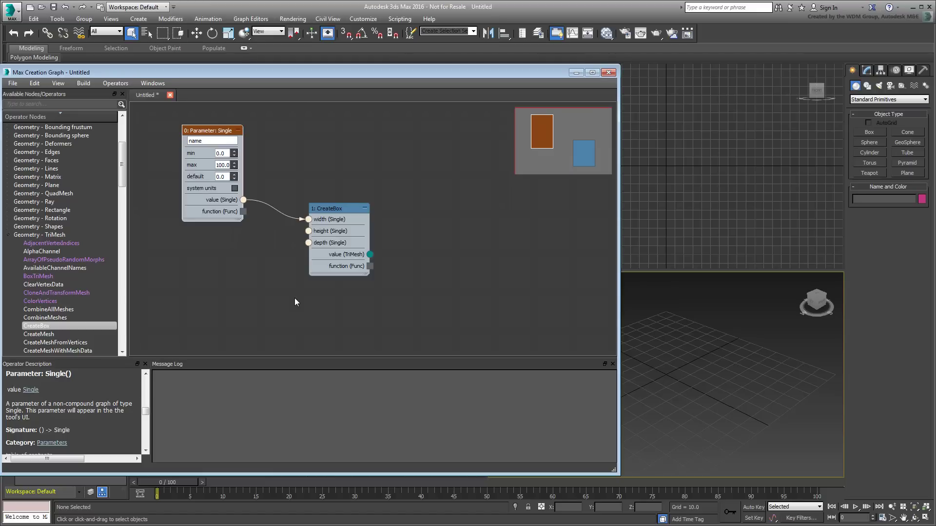
pyautogui.moveTo(309, 231); pyautogui.dragTo(253, 267)
pyautogui.scroll(-2, 277, 329)
pyautogui.scroll(-2, 277, 329)
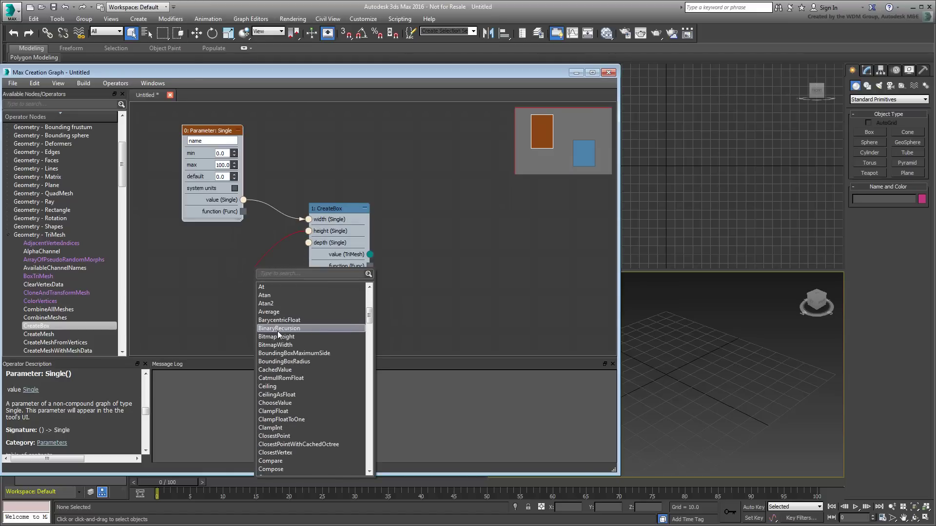
pyautogui.scroll(-2, 278, 331)
pyautogui.click(279, 427)
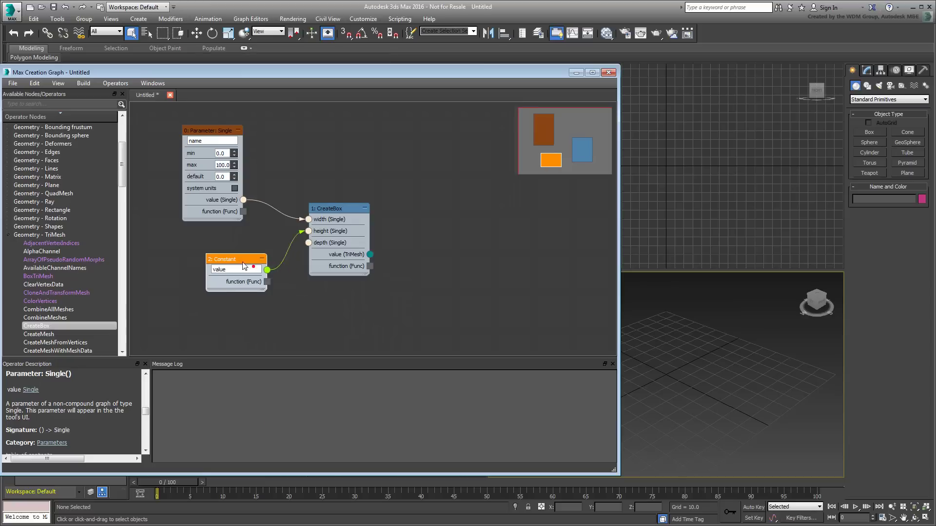
pyautogui.moveTo(236, 258); pyautogui.dragTo(225, 242)
# Send the box TriMesh output to a new Output: modifier node and recentre the graph
pyautogui.moveTo(370, 254); pyautogui.dragTo(453, 233)
pyautogui.scroll(-2, 504, 292)
pyautogui.scroll(-2, 501, 291)
pyautogui.scroll(-2, 495, 294)
pyautogui.scroll(-5, 495, 293)
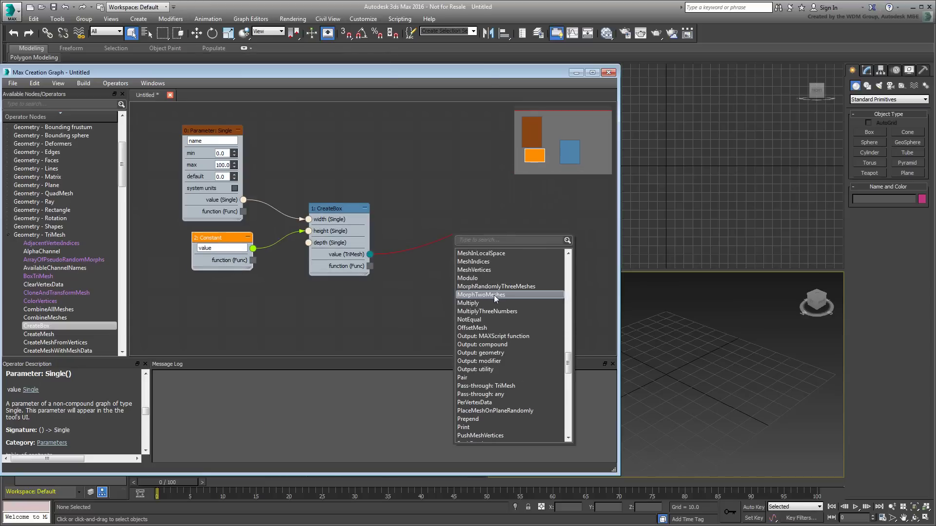
pyautogui.click(498, 362)
pyautogui.moveTo(461, 239); pyautogui.dragTo(467, 267)
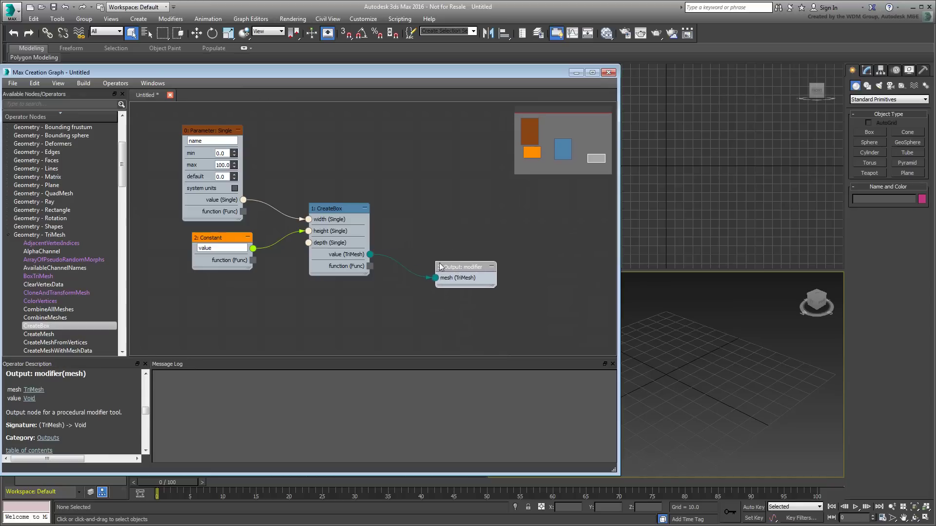
pyautogui.scroll(-1, 321, 284)
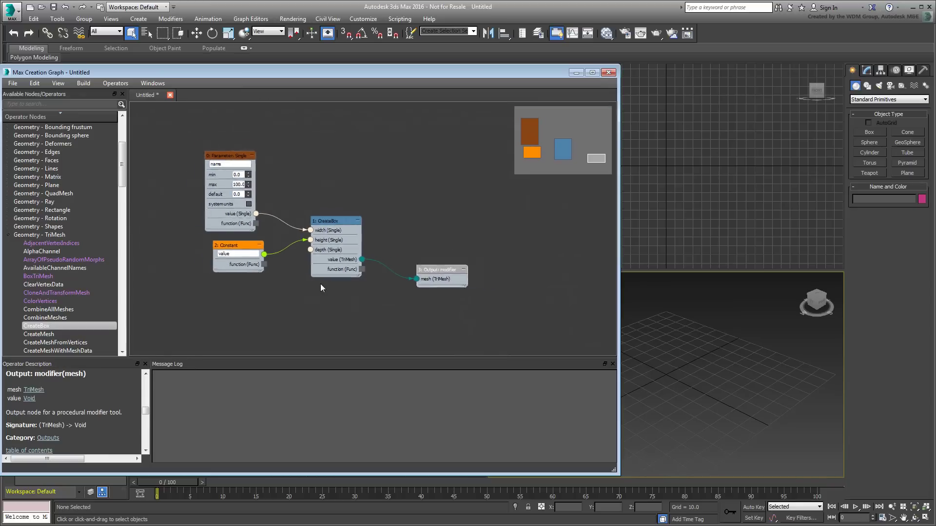
pyautogui.scroll(-1, 321, 284)
pyautogui.moveTo(320, 283)
pyautogui.mouseDown(button='middle')
pyautogui.moveTo(262, 279)
pyautogui.moveTo(571, 181)
pyautogui.mouseUp(button='middle')
pyautogui.scroll(1, 578, 179)
pyautogui.scroll(1, 439, 212)
pyautogui.scroll(1, 289, 247)
pyautogui.scroll(1, 309, 274)
pyautogui.moveTo(309, 274); pyautogui.dragTo(301, 268, button='middle')
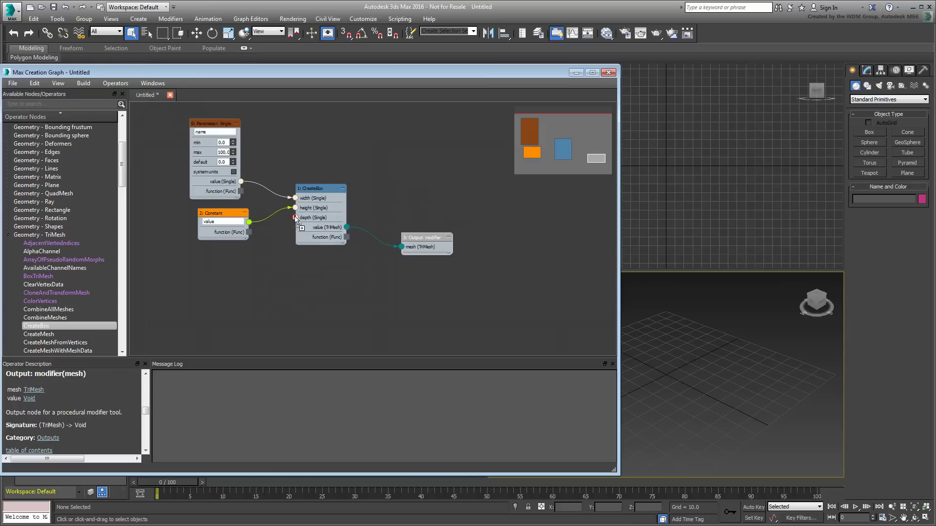
# Wire a new Parameter: Single node into the box depth input and fit the graph in view
pyautogui.moveTo(297, 221); pyautogui.dragTo(259, 280)
pyautogui.write('par s')
pyautogui.click(289, 307)
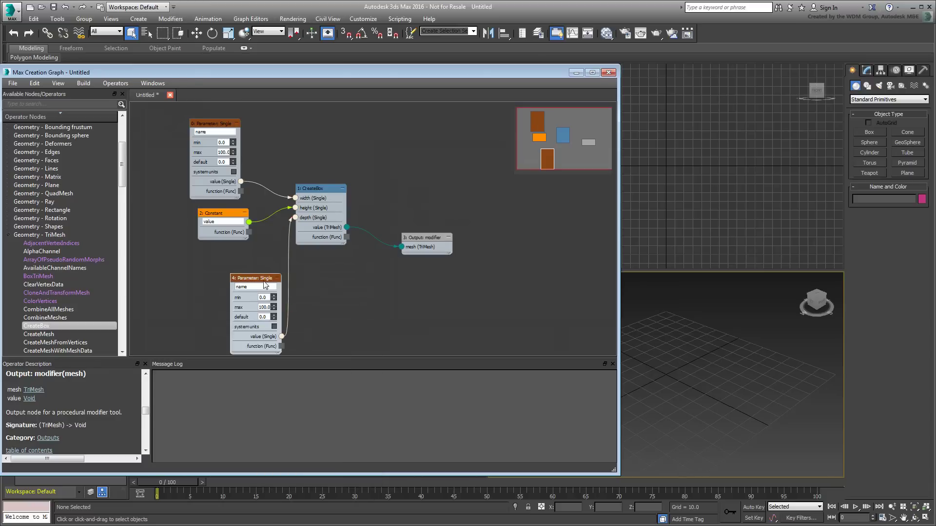
pyautogui.moveTo(260, 285); pyautogui.dragTo(220, 262)
pyautogui.moveTo(276, 266); pyautogui.dragTo(318, 241, button='middle')
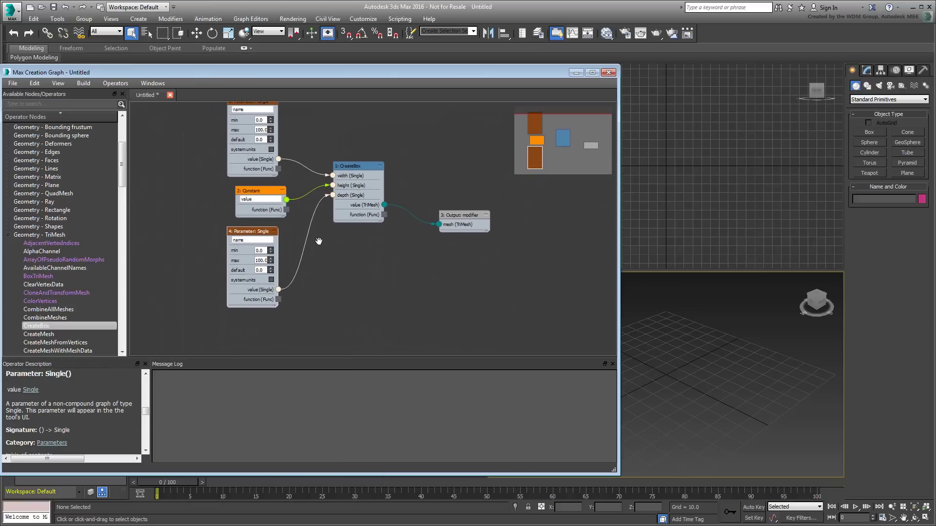
# Add an unconnected Single parameter node via the operator search, then clear the filter
pyautogui.click(60, 105)
pyautogui.write('param')
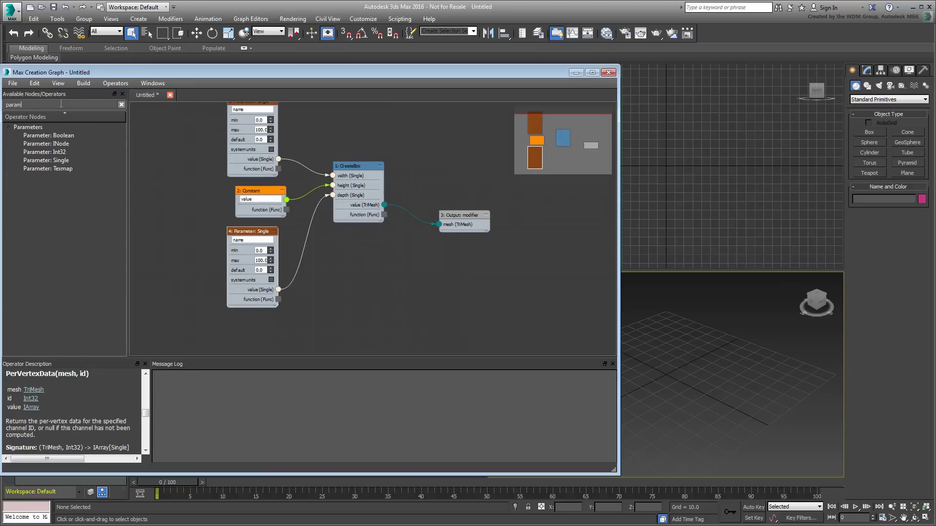
pyautogui.moveTo(46, 160)
pyautogui.mouseDown()
pyautogui.moveTo(211, 205)
pyautogui.moveTo(377, 287)
pyautogui.mouseUp()
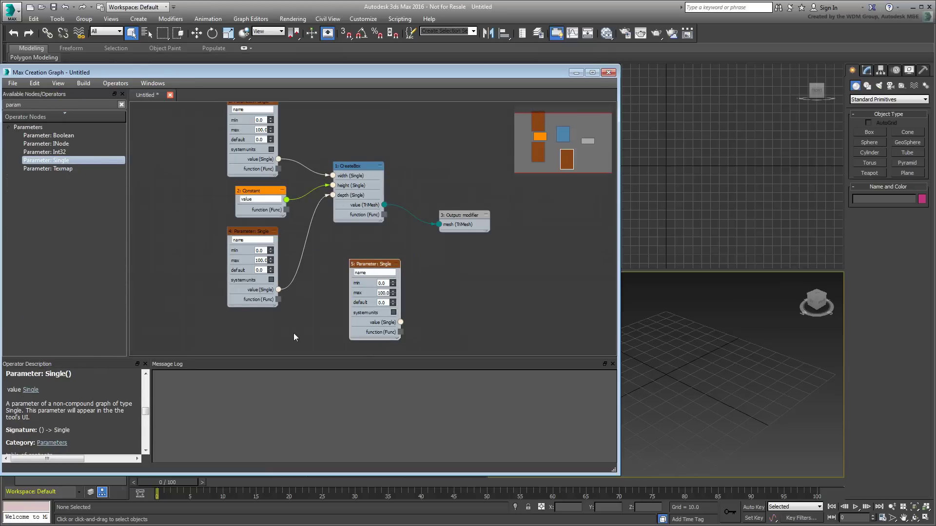
pyautogui.click(45, 105)
pyautogui.press('BackSpace')
pyautogui.press('BackSpace')
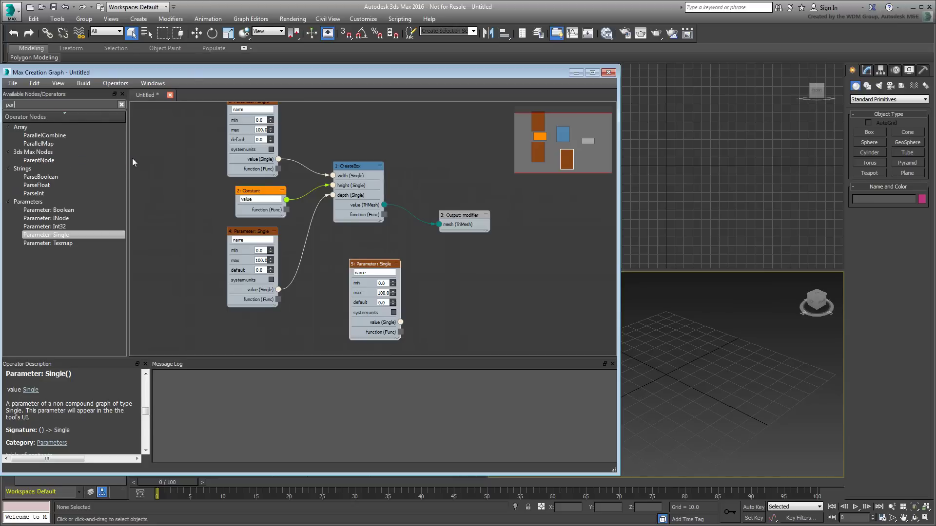
pyautogui.click(122, 105)
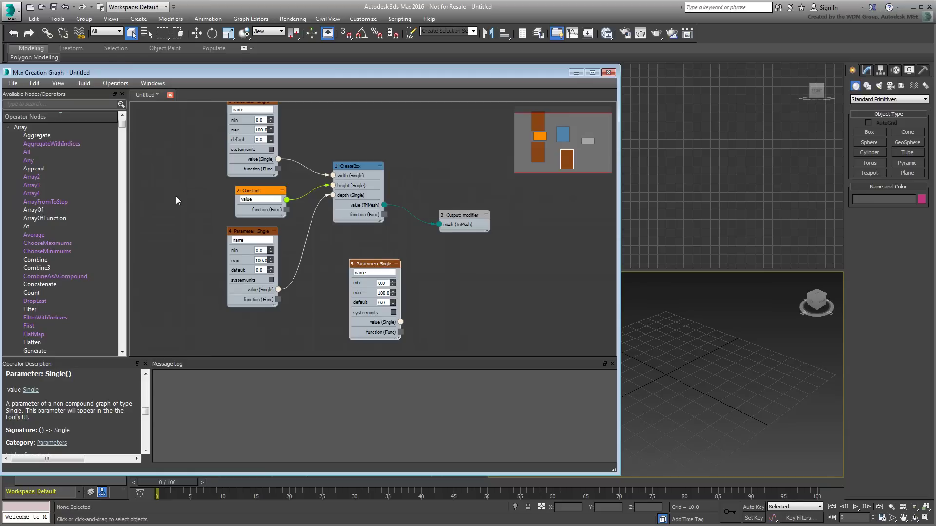
# Add another unconnected Parameter: Single node from the canvas node search list
pyautogui.moveTo(418, 271); pyautogui.dragTo(382, 268, button='middle')
pyautogui.press('x')
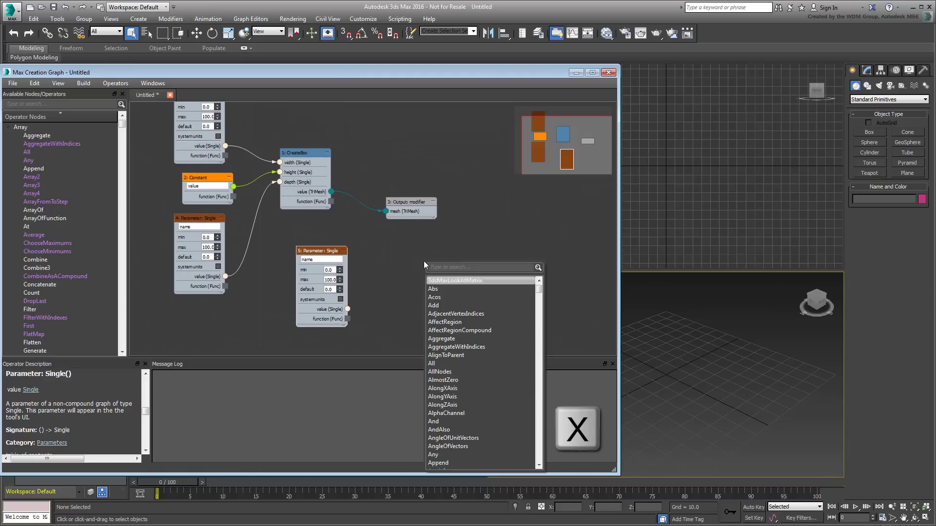
pyautogui.write('param')
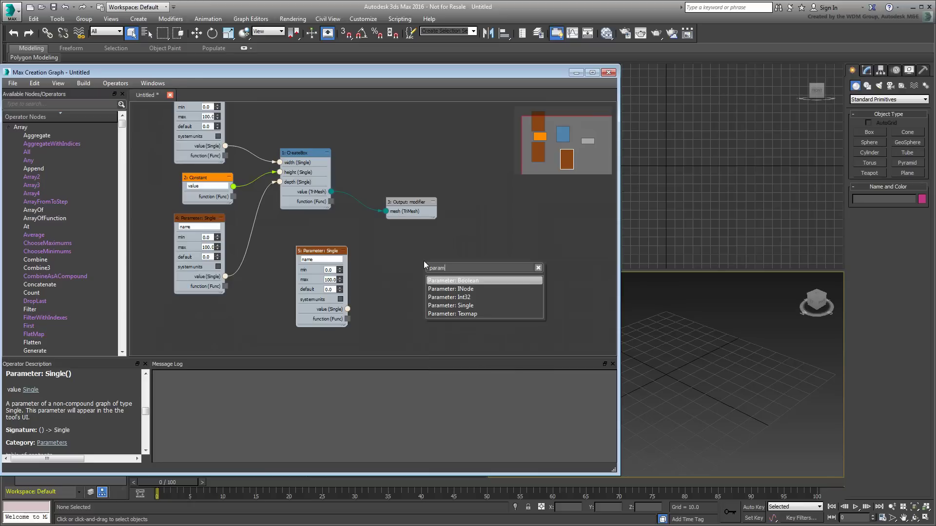
pyautogui.click(465, 306)
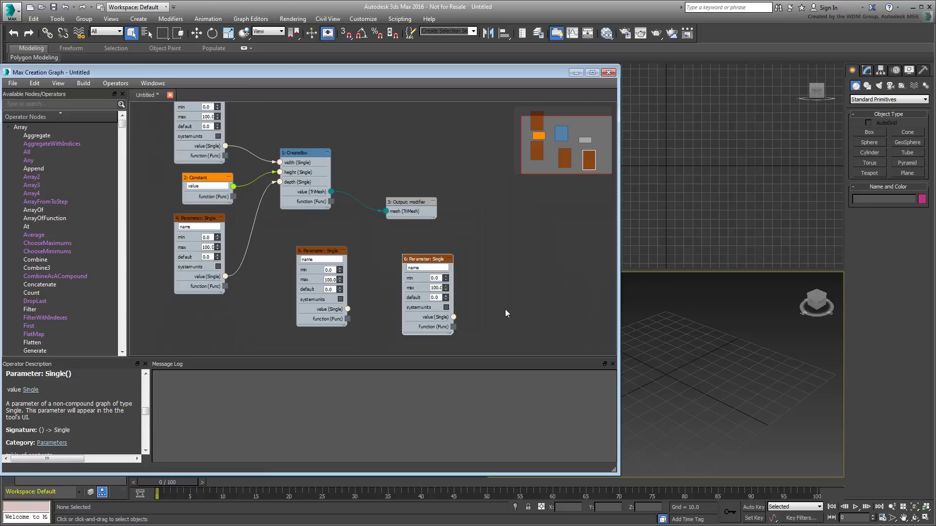
pyautogui.scroll(-2, 393, 248)
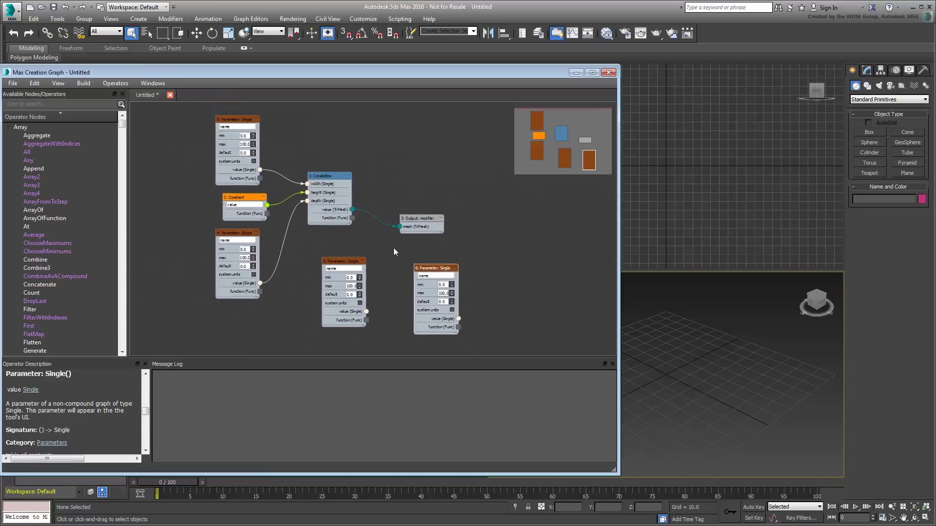
pyautogui.scroll(-1, 393, 247)
# Select parameter nodes 5 and 6 and delete them
pyautogui.moveTo(479, 258); pyautogui.dragTo(322, 336)
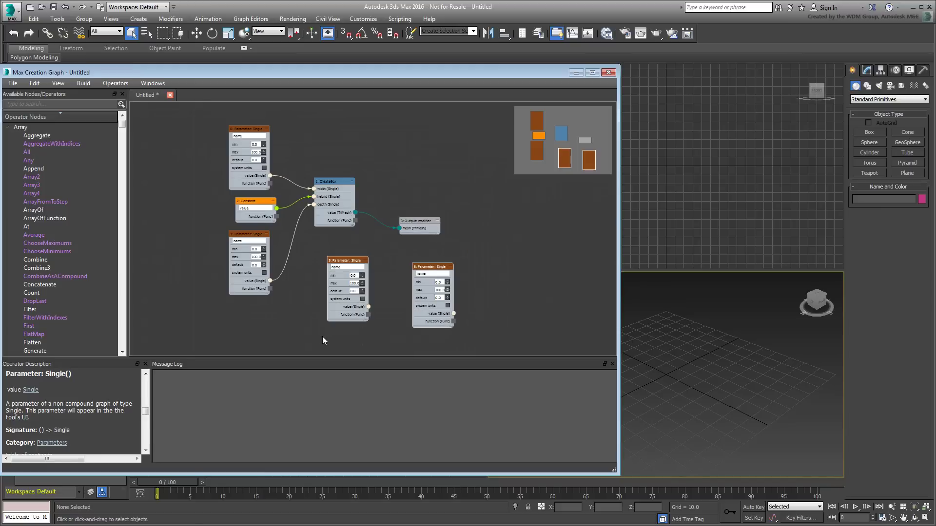
pyautogui.press('Delete')
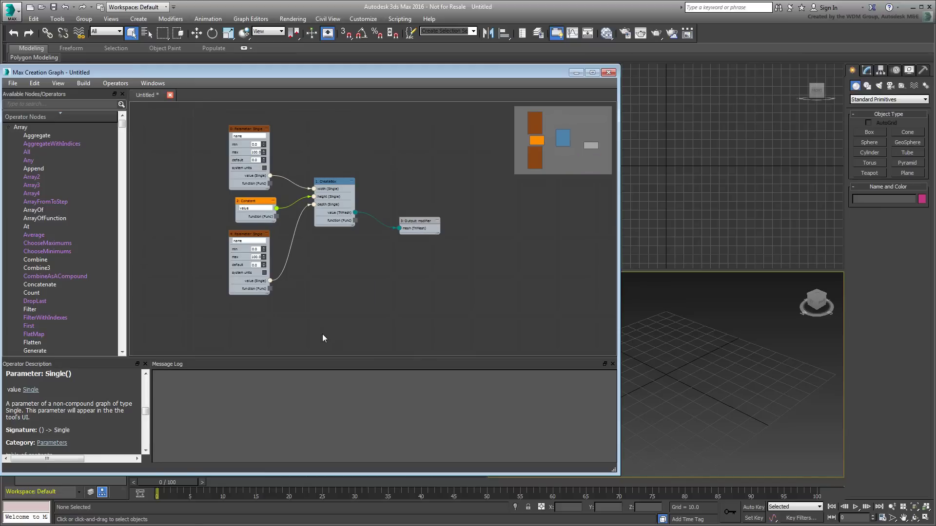
# Close and reopen the graph editor, then start a New Max Creation Graph
pyautogui.click(609, 72)
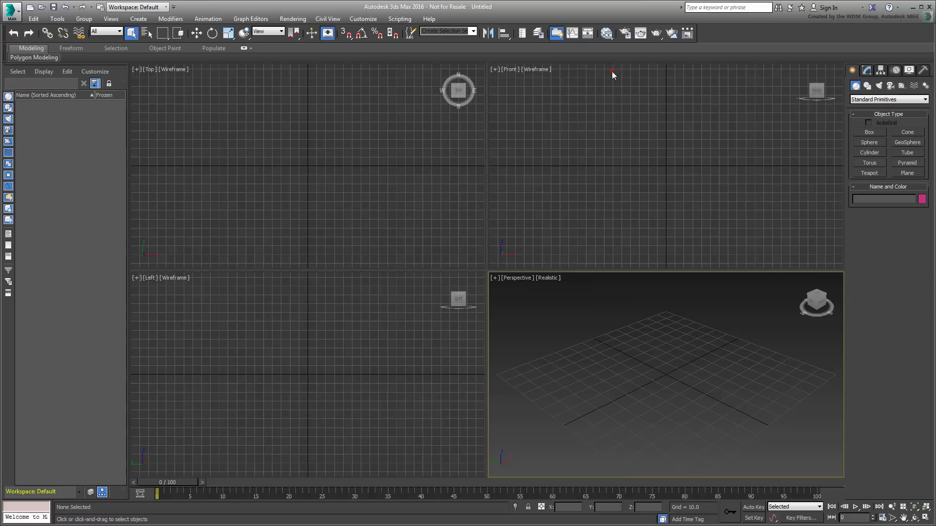
pyautogui.click(399, 19)
pyautogui.click(439, 68)
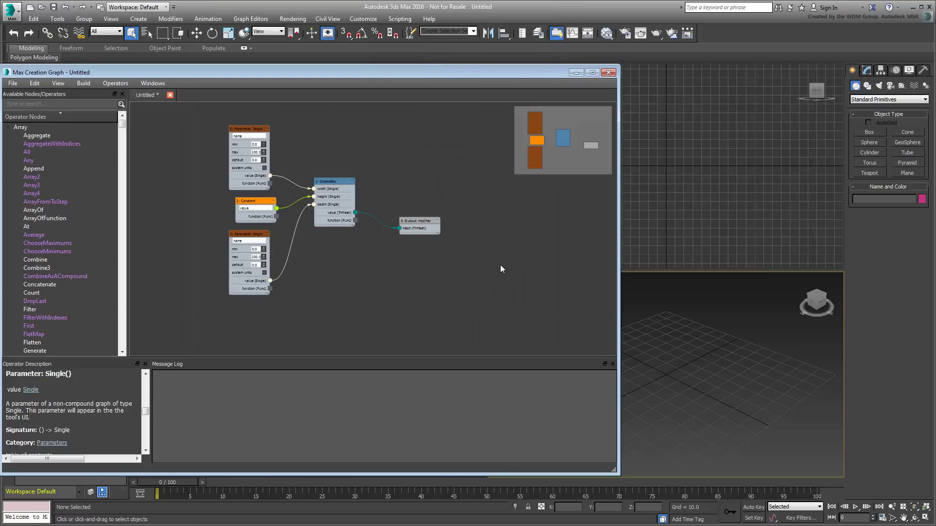
pyautogui.click(608, 72)
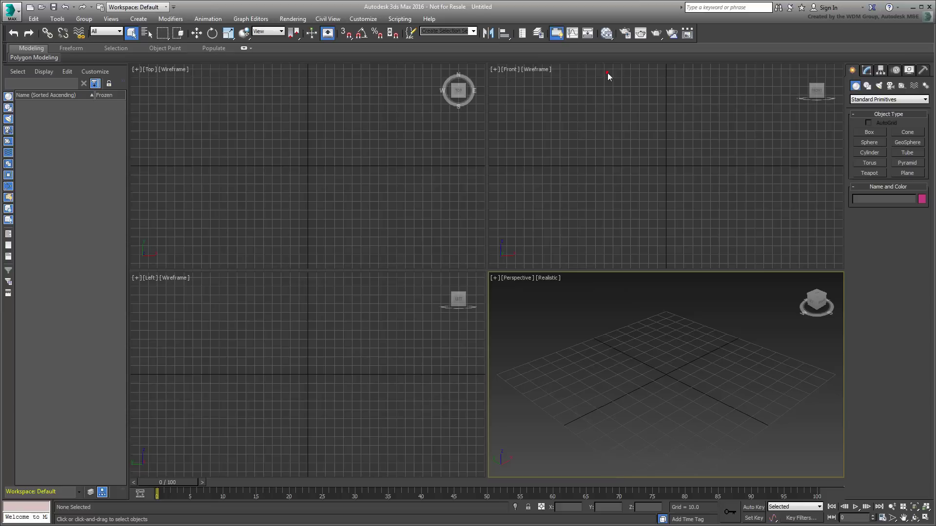
pyautogui.click(400, 18)
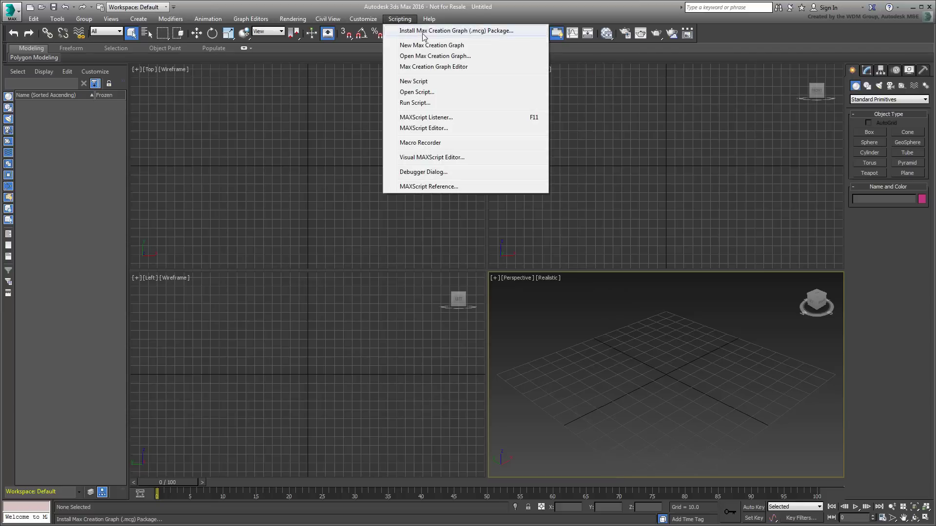
pyautogui.click(459, 45)
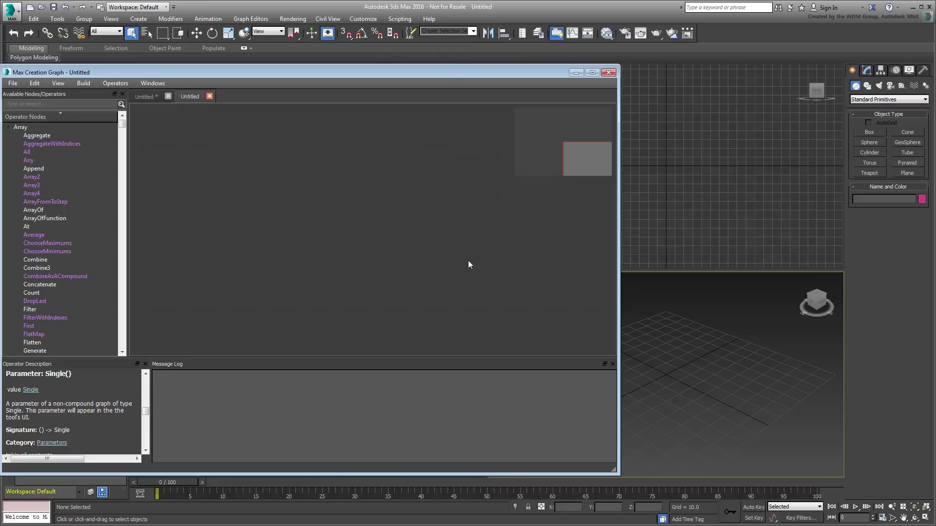
# Switch between the box graph tab and the new empty graph tab
pyautogui.click(149, 99)
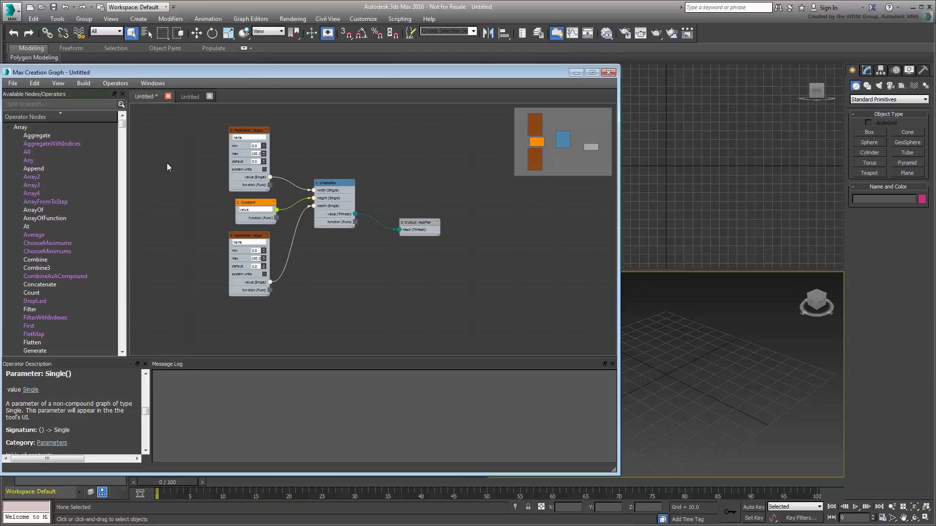
pyautogui.click(191, 97)
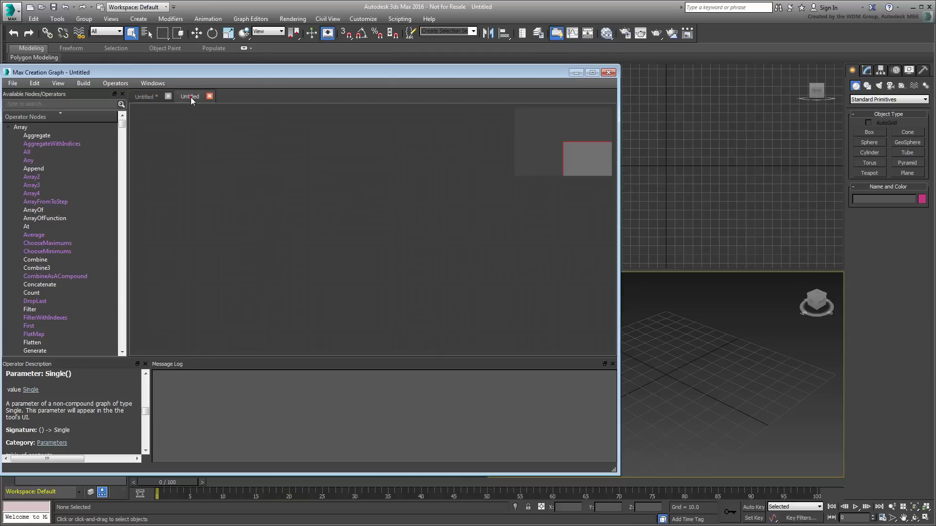
pyautogui.click(147, 95)
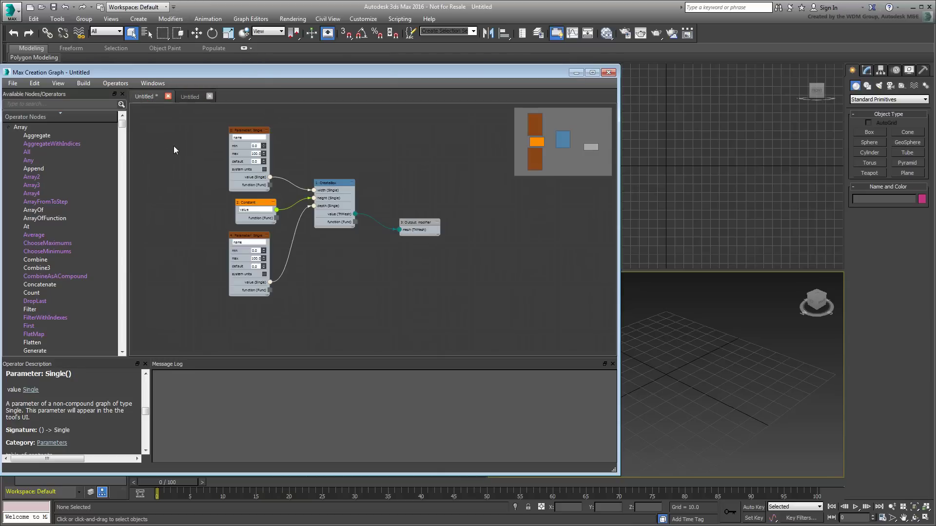
# Close the Untitled box graph tab without saving its changes
pyautogui.click(168, 97)
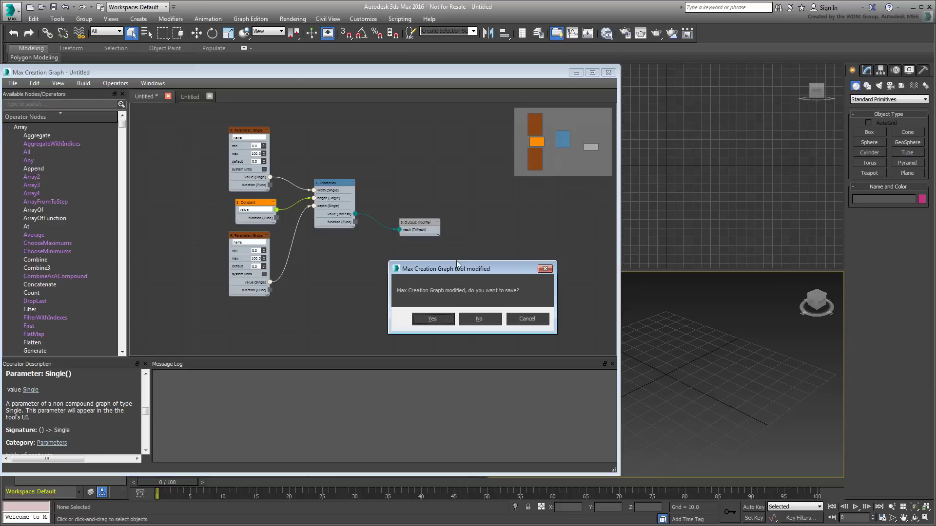
pyautogui.click(486, 320)
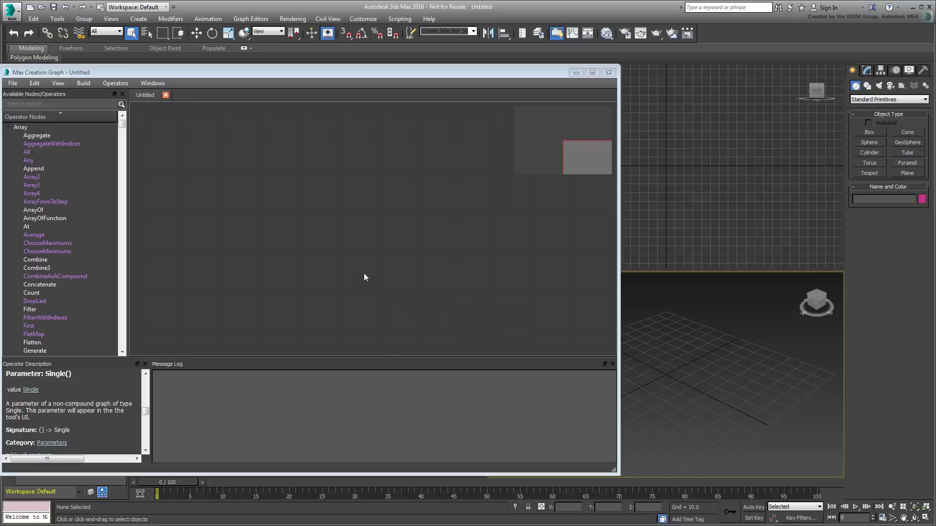
# Search the operators for 'weld', place a WeldMesh node, and clear the filter
pyautogui.click(90, 106)
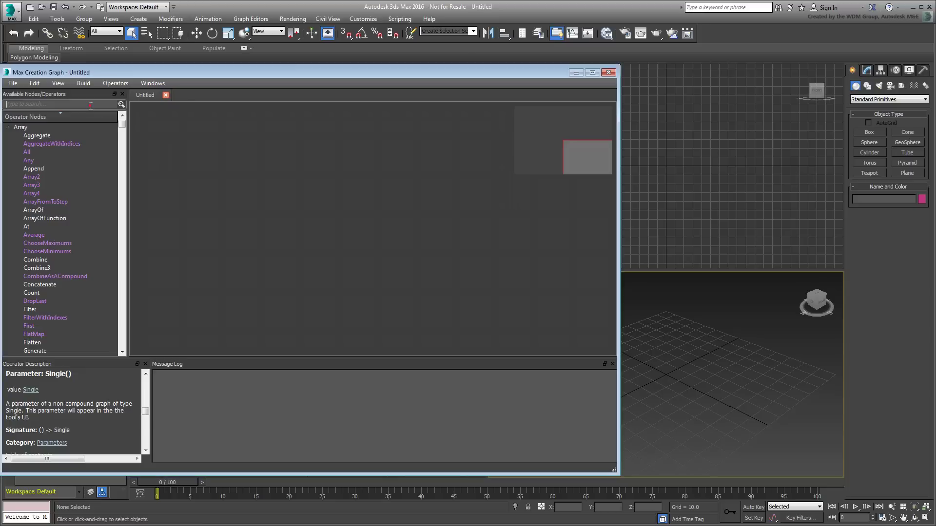
pyautogui.write('weld')
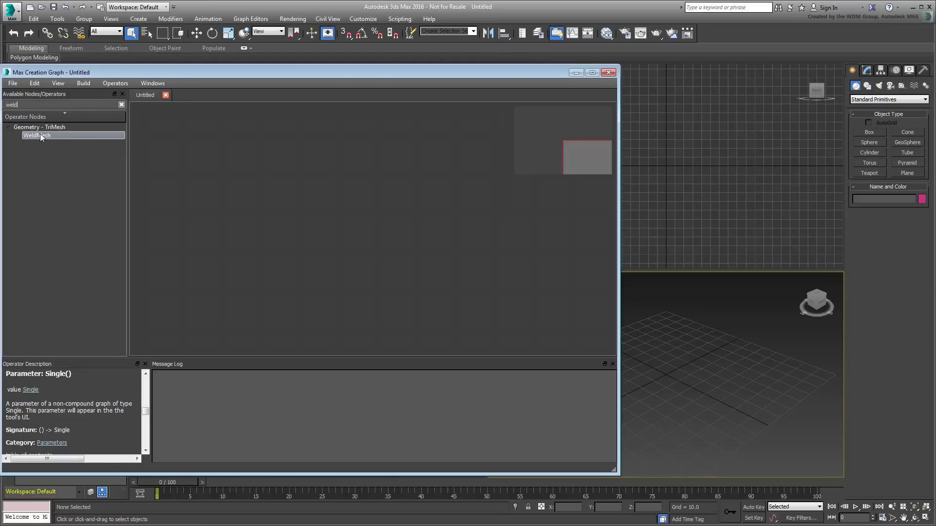
pyautogui.moveTo(41, 134); pyautogui.dragTo(271, 195)
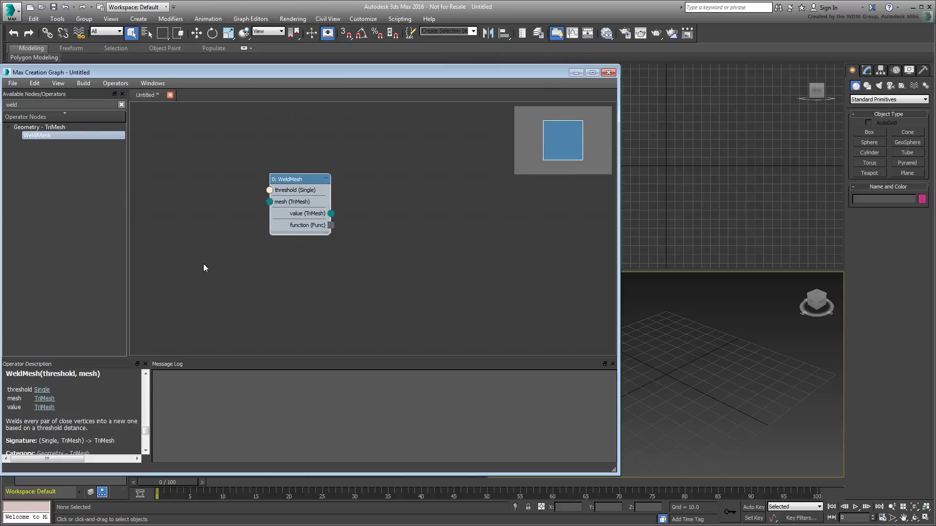
pyautogui.click(121, 104)
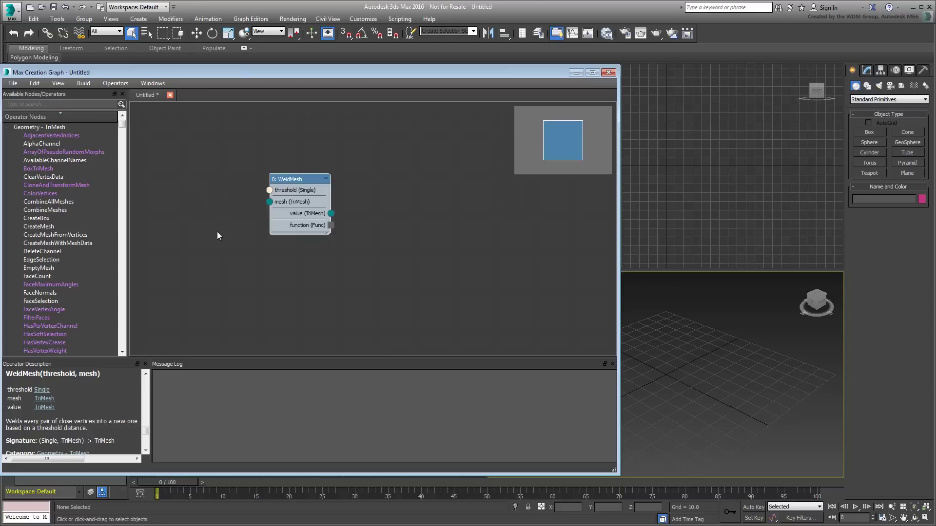
# Add a Constant node set to 1.0 and connect it to the WeldMesh threshold input
pyautogui.press('x')
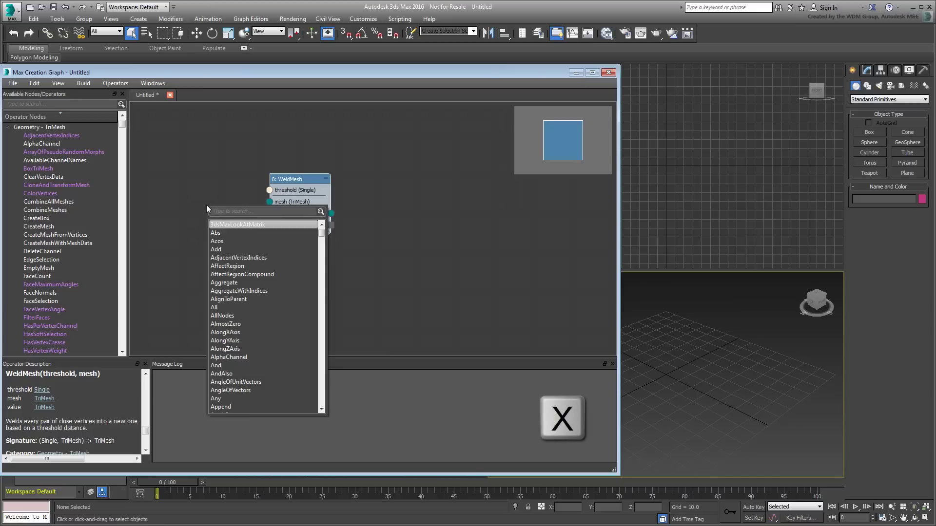
pyautogui.write('con')
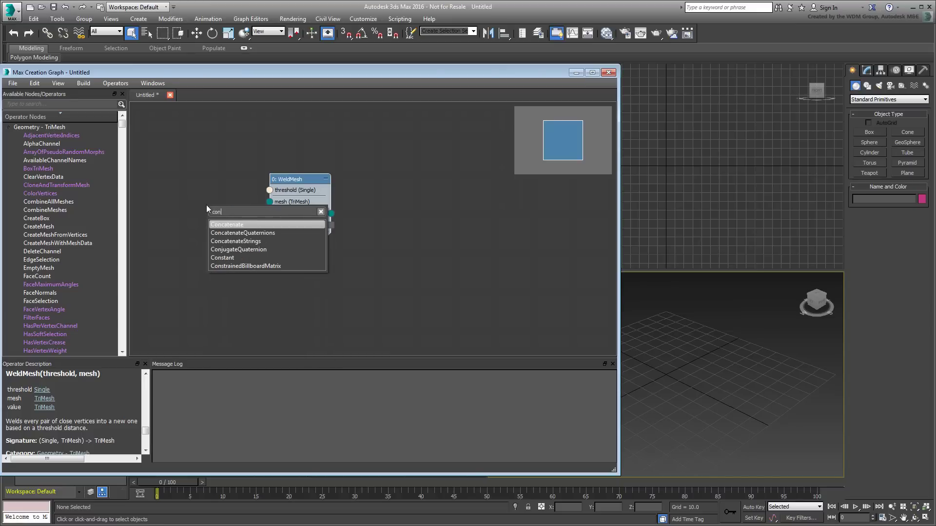
pyautogui.click(227, 258)
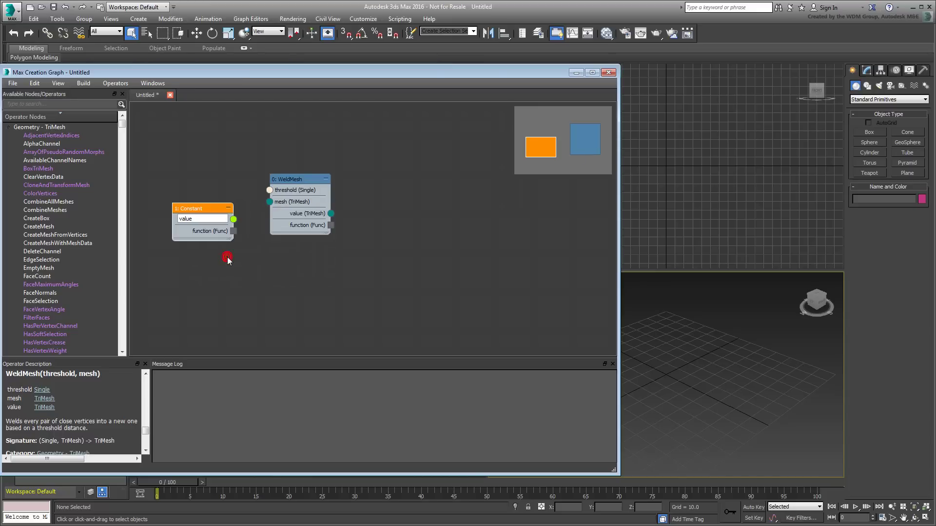
pyautogui.moveTo(200, 209); pyautogui.dragTo(198, 150)
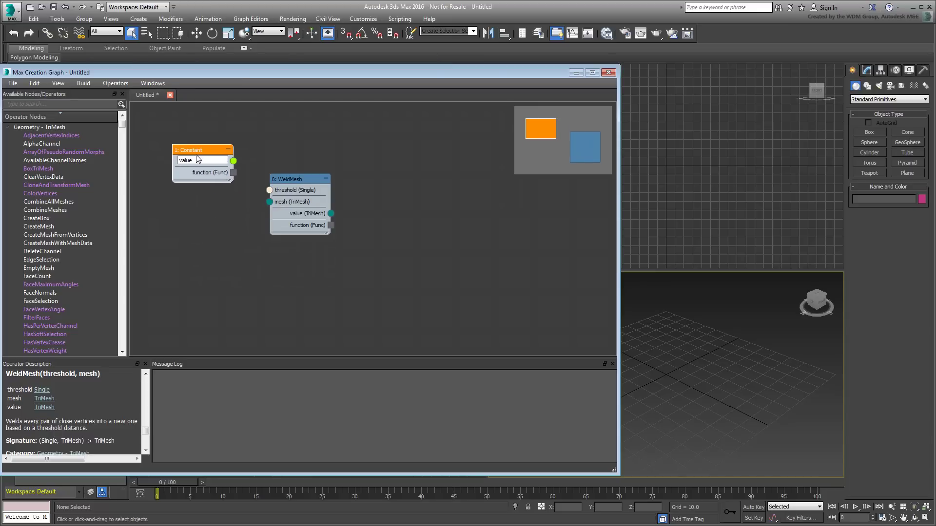
pyautogui.doubleClick(196, 160)
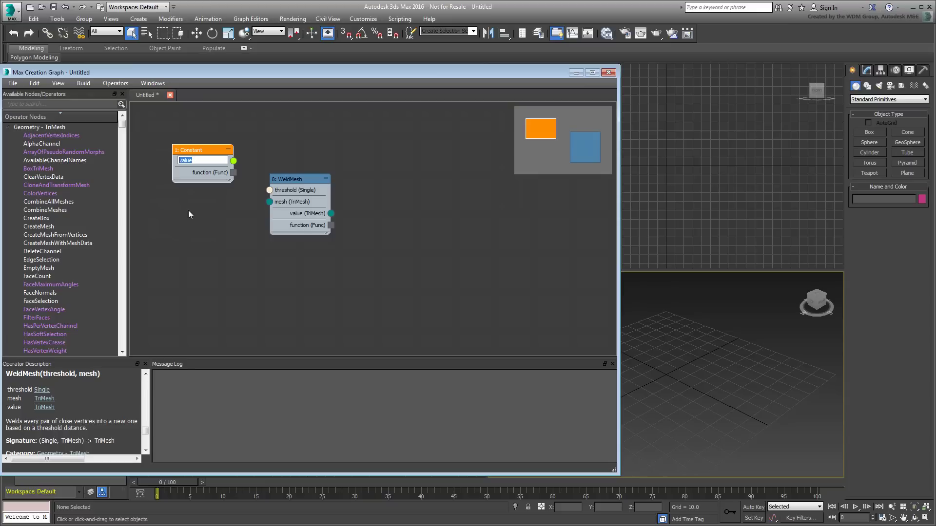
pyautogui.write('1.0')
pyautogui.press('Return')
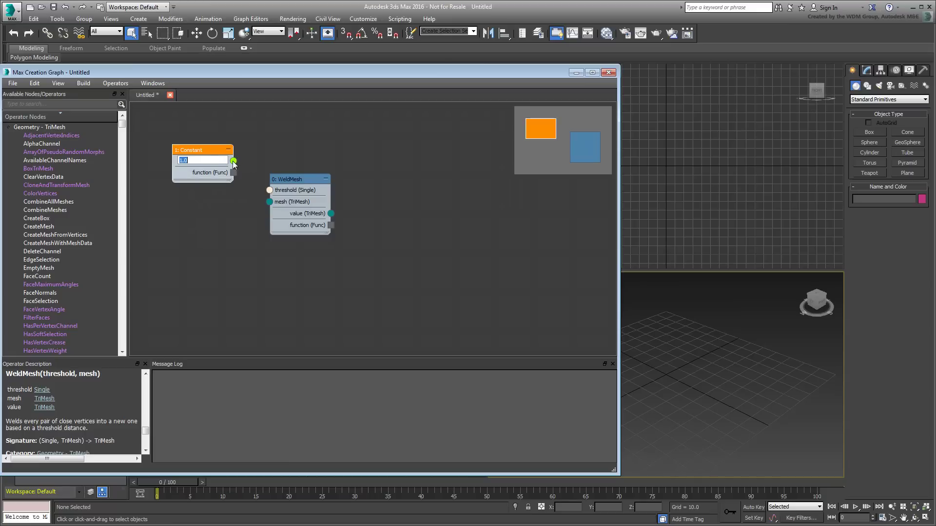
pyautogui.moveTo(233, 160)
pyautogui.mouseDown()
pyautogui.moveTo(255, 193)
pyautogui.moveTo(269, 191)
pyautogui.mouseUp()
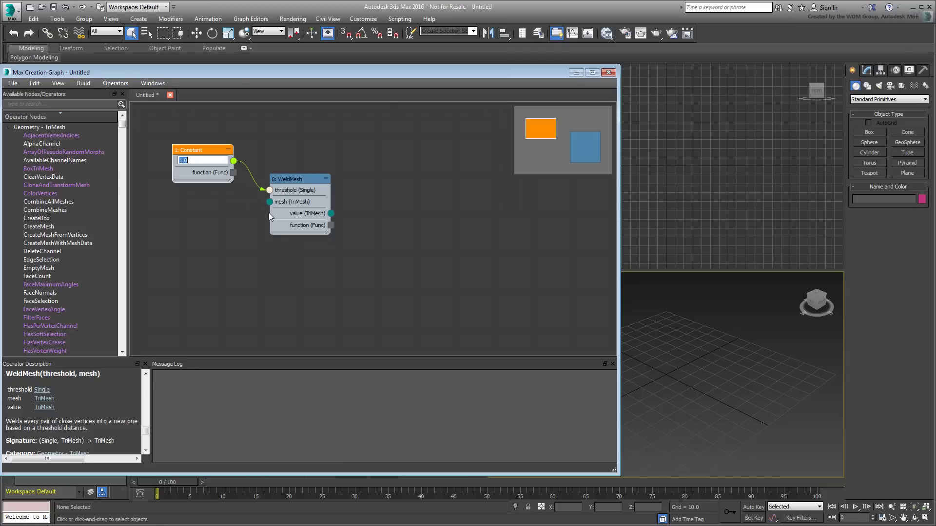
# Feed a Modifier: TriMesh node into the WeldMesh mesh input
pyautogui.moveTo(270, 202); pyautogui.dragTo(228, 257)
pyautogui.write('modi')
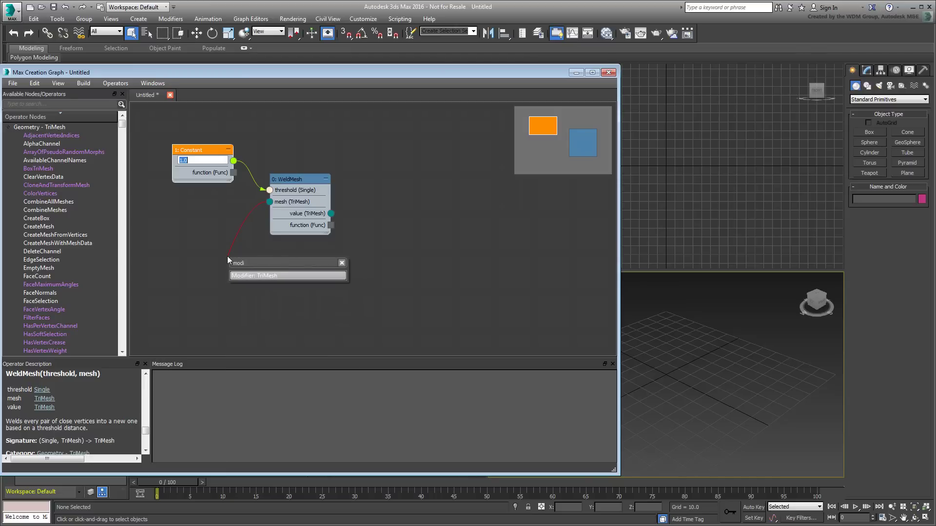
pyautogui.click(253, 277)
pyautogui.moveTo(228, 256); pyautogui.dragTo(202, 230)
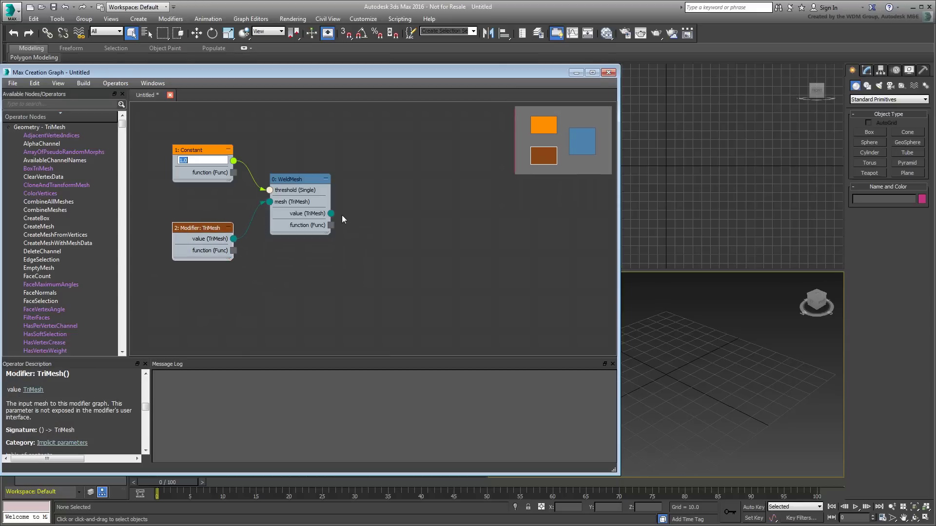
# Route the WeldMesh output into a new Output: modifier node placed to the right
pyautogui.moveTo(331, 214); pyautogui.dragTo(398, 244)
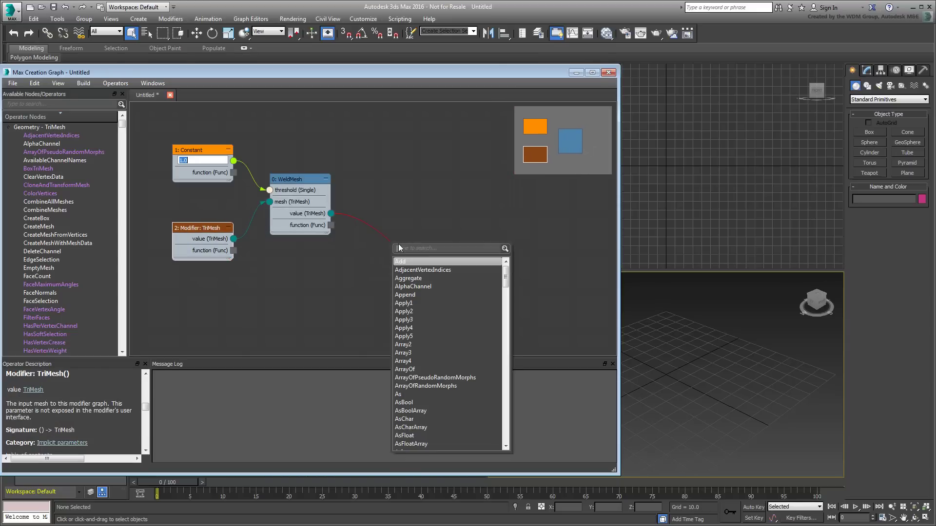
pyautogui.write('out')
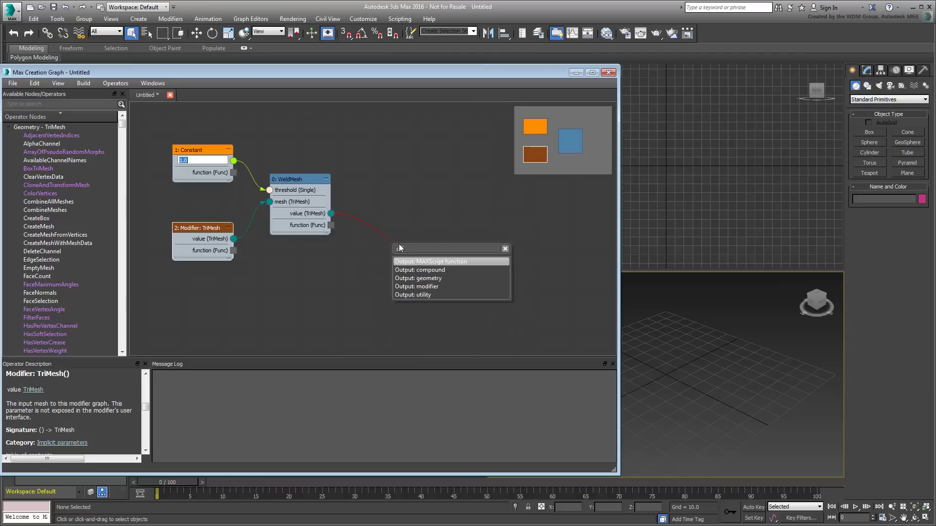
pyautogui.write('put')
pyautogui.click(438, 287)
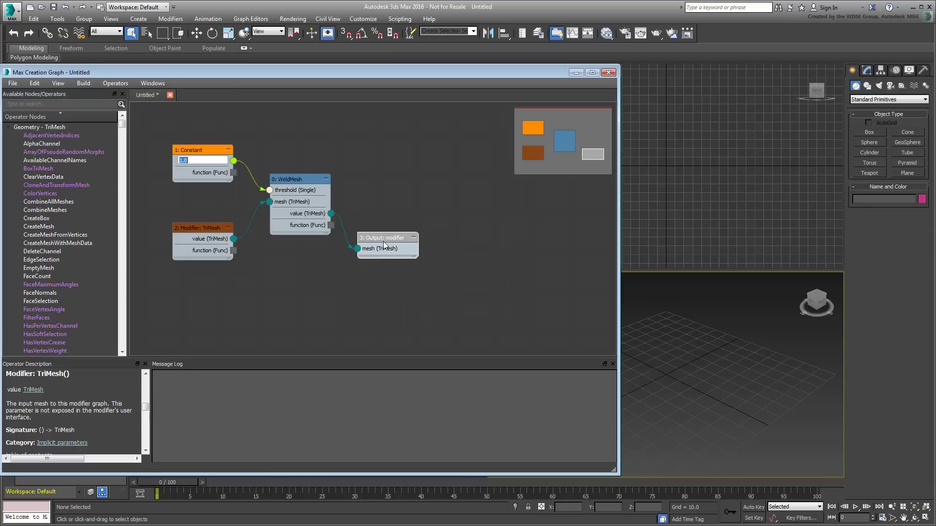
pyautogui.moveTo(384, 241); pyautogui.dragTo(415, 238)
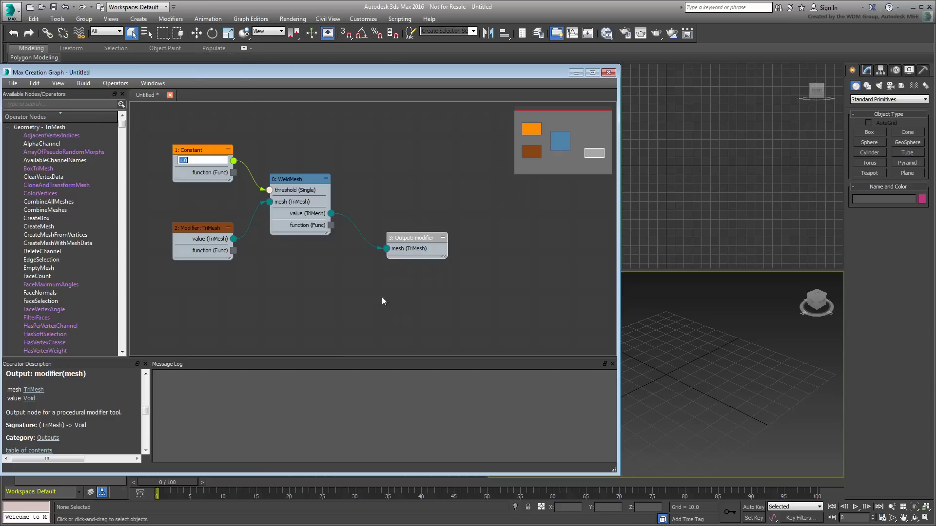
# Replace the Constant with a Parameter: Single node wired to the WeldMesh threshold
pyautogui.moveTo(206, 149)
pyautogui.mouseDown()
pyautogui.moveTo(223, 134)
pyautogui.moveTo(211, 141)
pyautogui.mouseUp()
pyautogui.press('Delete')
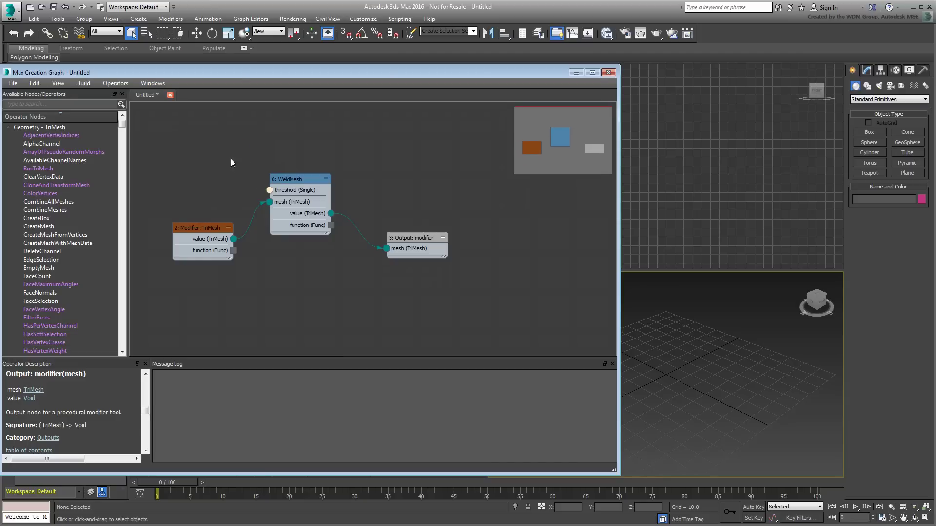
pyautogui.moveTo(269, 190); pyautogui.dragTo(220, 157)
pyautogui.write('param')
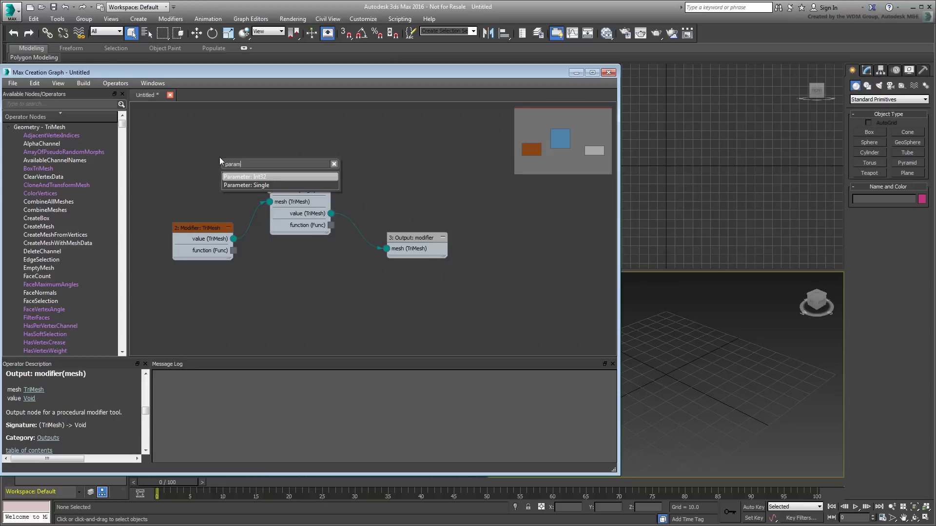
pyautogui.click(248, 185)
pyautogui.moveTo(202, 228); pyautogui.dragTo(211, 286)
pyautogui.moveTo(222, 157); pyautogui.dragTo(205, 133)
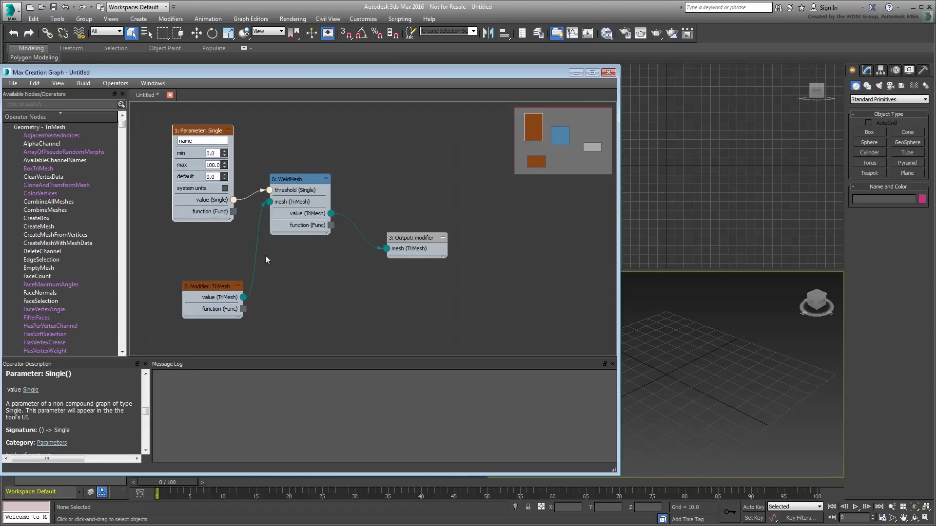
# Name the parameter Dist. Threshold with maximum 50 and default 1.0
pyautogui.doubleClick(197, 140)
pyautogui.write('Dist. Threshold')
pyautogui.doubleClick(212, 164)
pyautogui.write('50')
pyautogui.press('Return')
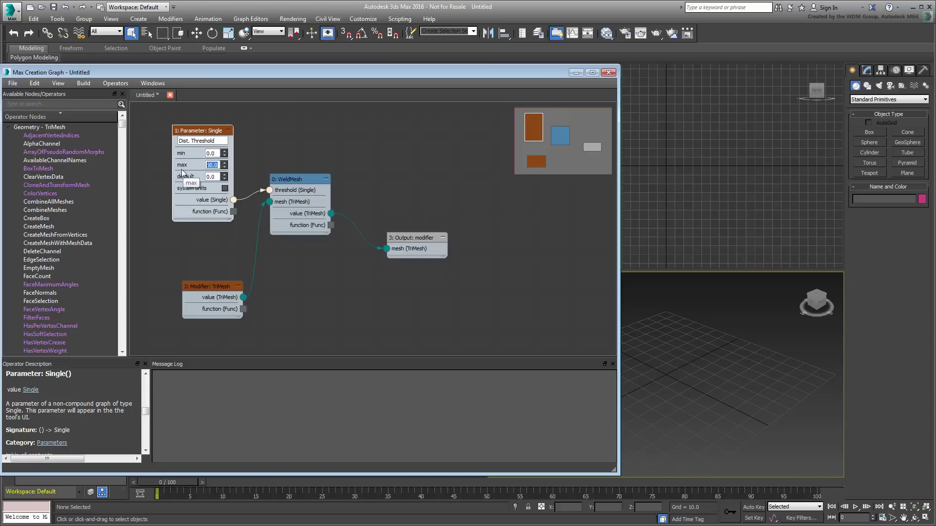
pyautogui.press('Tab')
pyautogui.write('1.0')
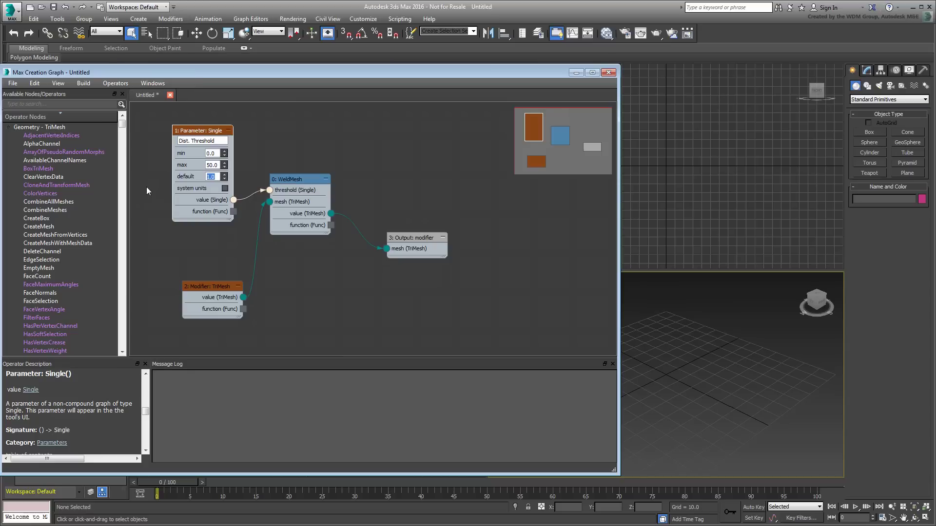
# Save the graph as MCG_Weld.maxtool in the Max Creation Graph tools folder
pyautogui.click(13, 83)
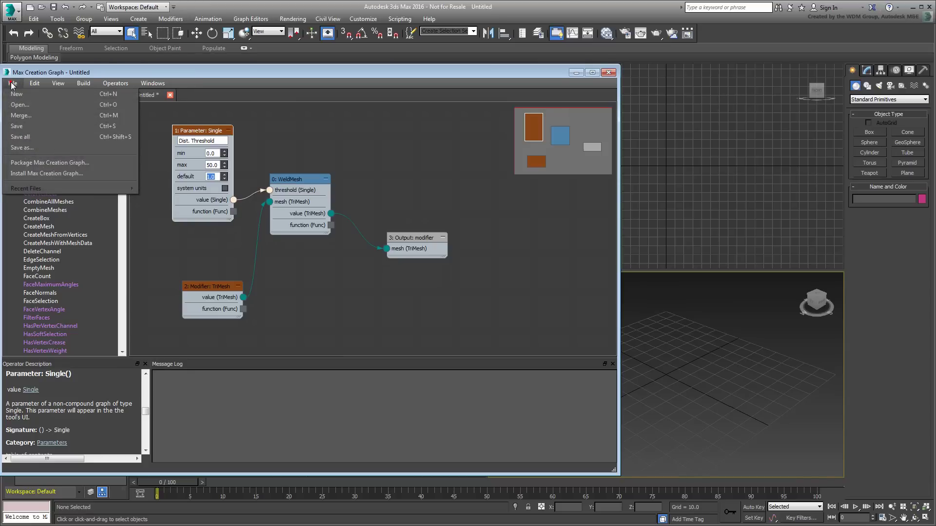
pyautogui.click(39, 148)
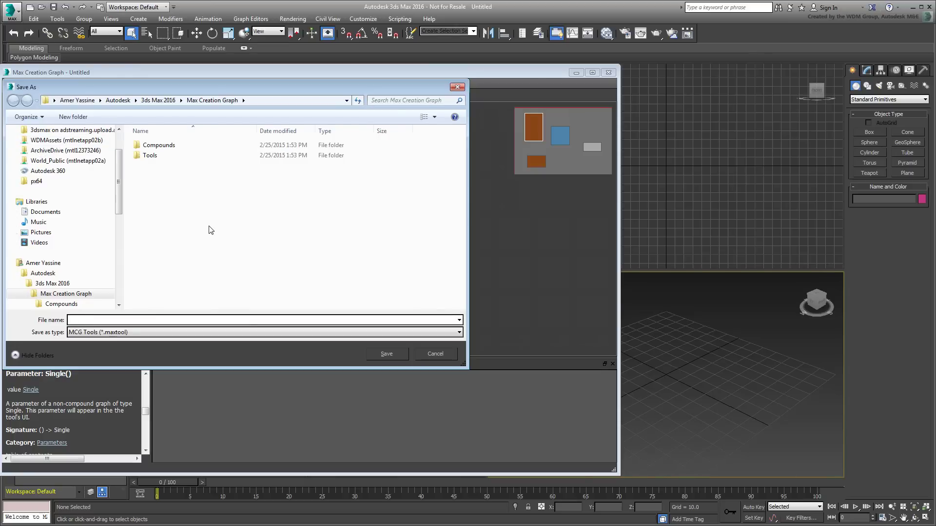
pyautogui.write('MCG_Weld')
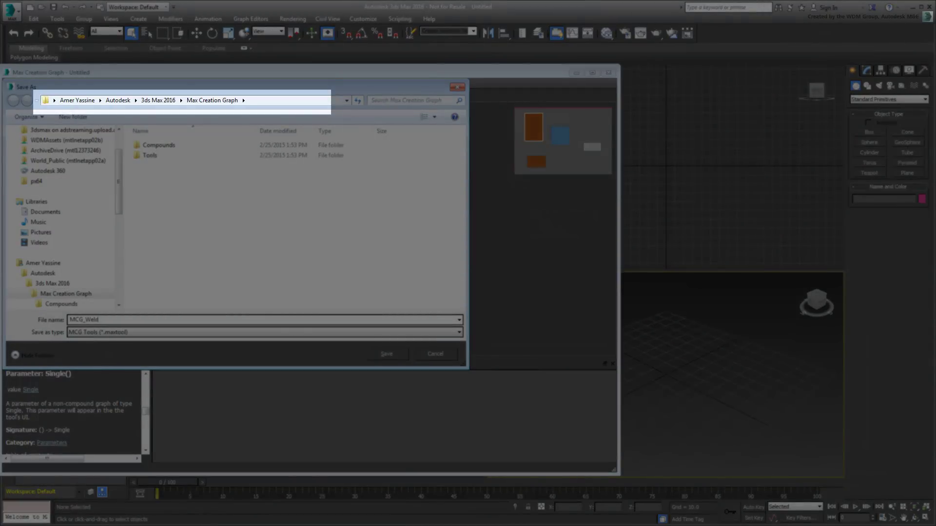
pyautogui.click(280, 102)
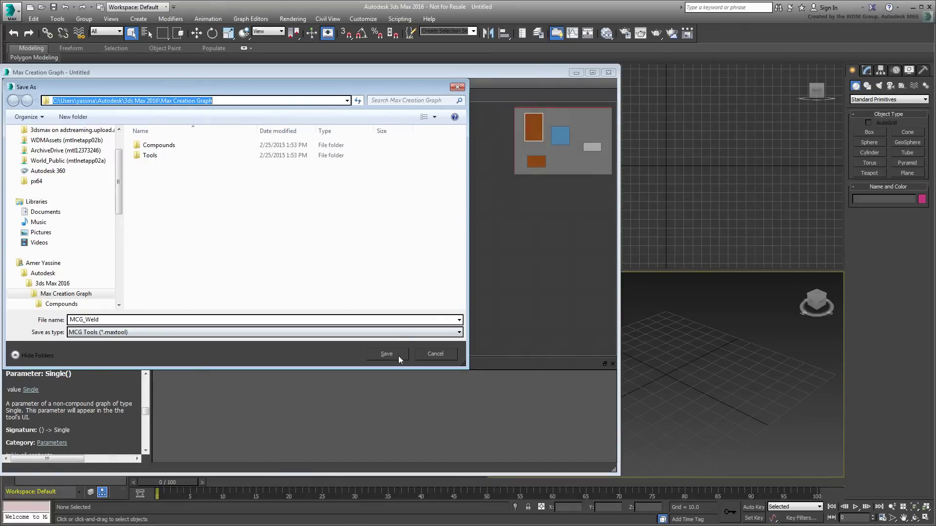
pyautogui.click(385, 354)
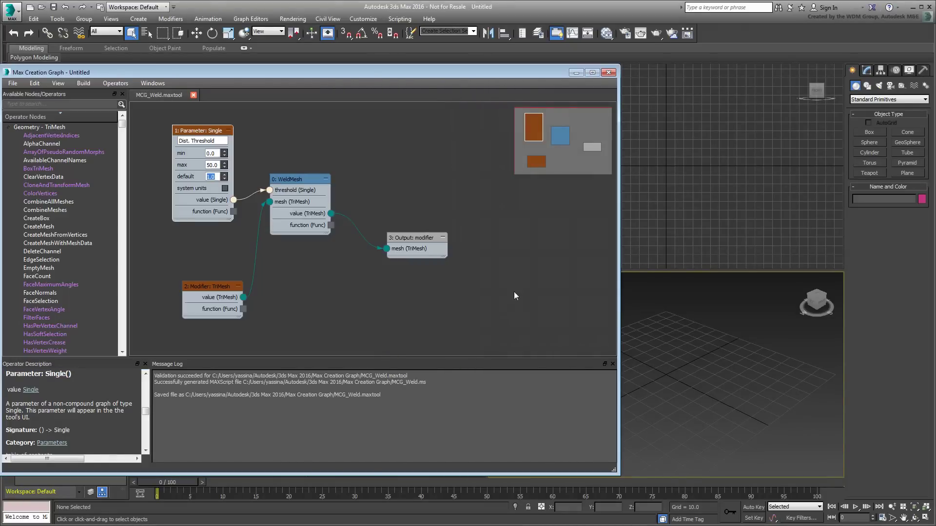
# Create a teapot in the Perspective viewport with its mesh edges shown (F4)
pyautogui.click(869, 173)
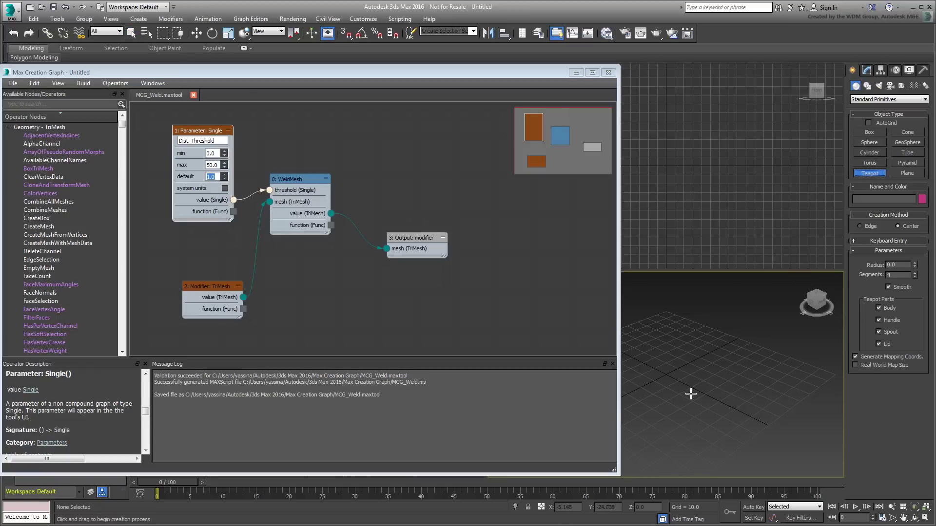
pyautogui.moveTo(689, 393)
pyautogui.mouseDown()
pyautogui.moveTo(712, 378)
pyautogui.moveTo(771, 405)
pyautogui.mouseUp()
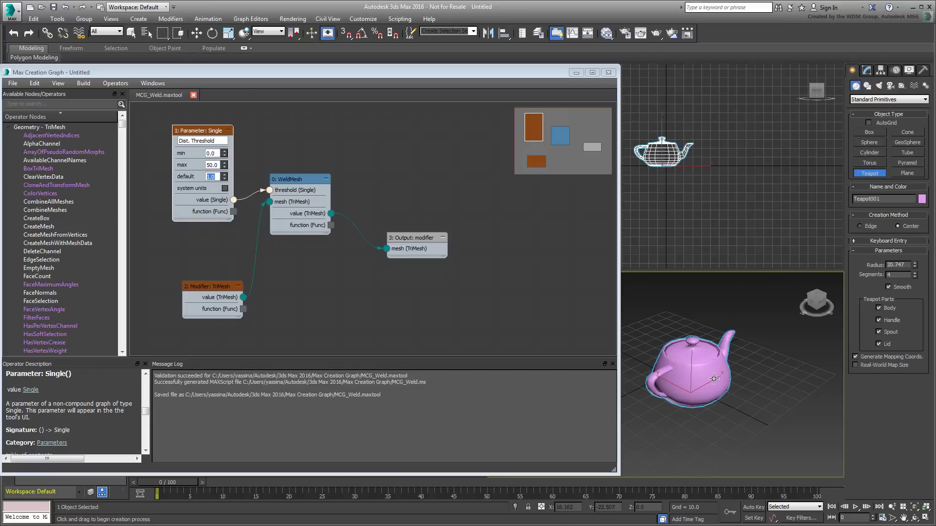
pyautogui.press('F4')
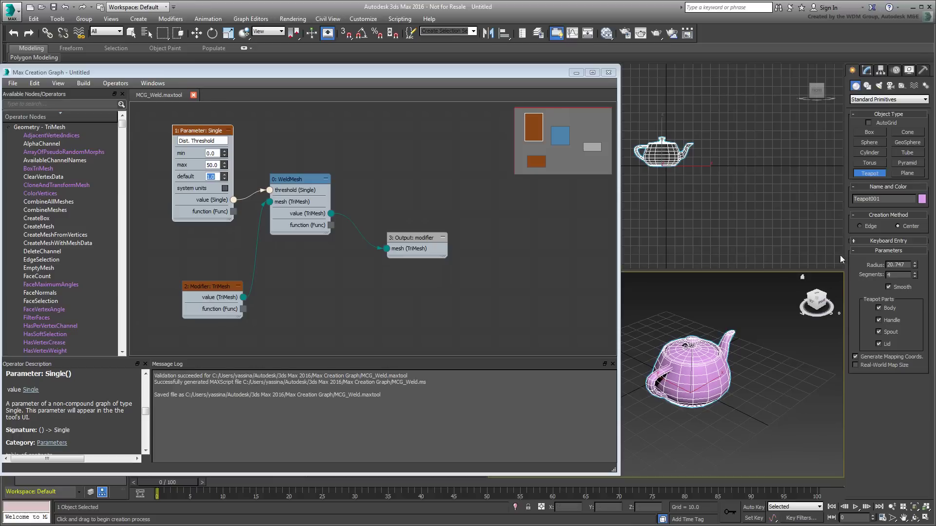
# Check the teapot's modifier list, then return to the graph editor's Build menu
pyautogui.click(866, 69)
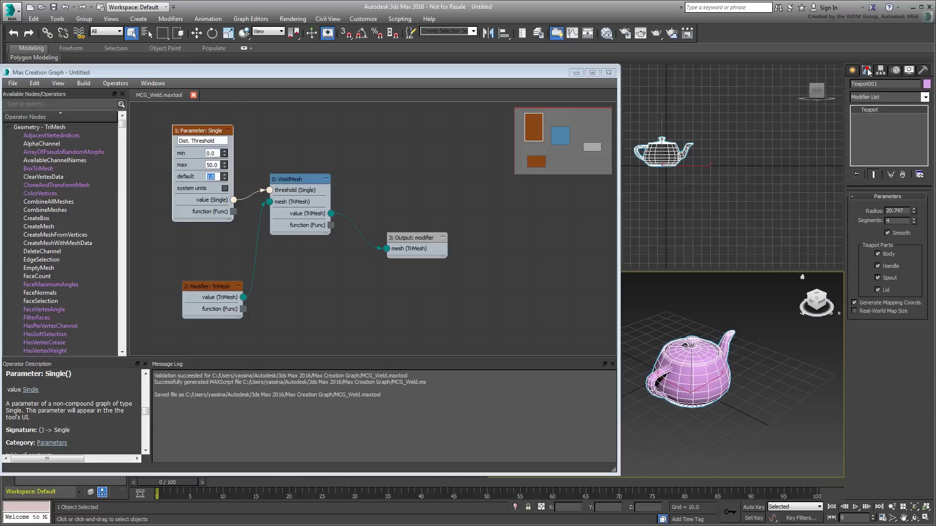
pyautogui.click(924, 97)
pyautogui.moveTo(925, 111); pyautogui.dragTo(927, 216)
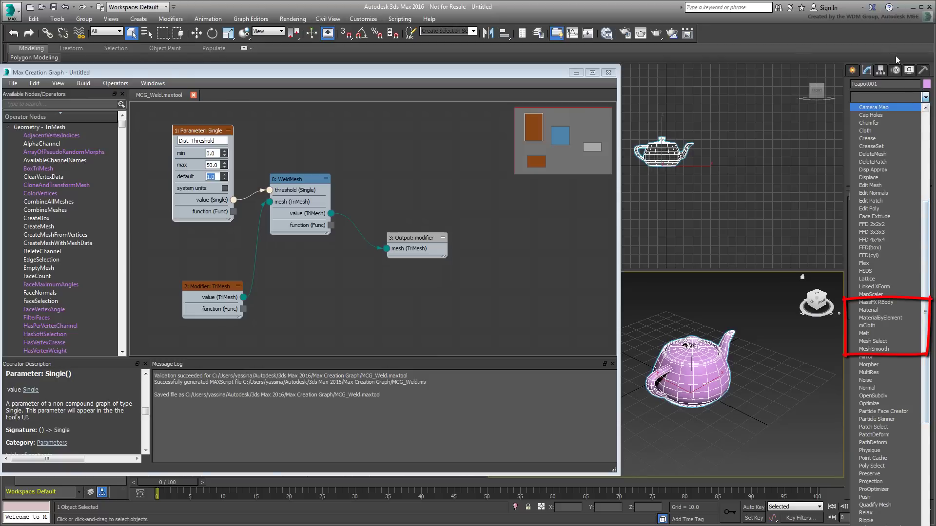
pyautogui.press('Escape')
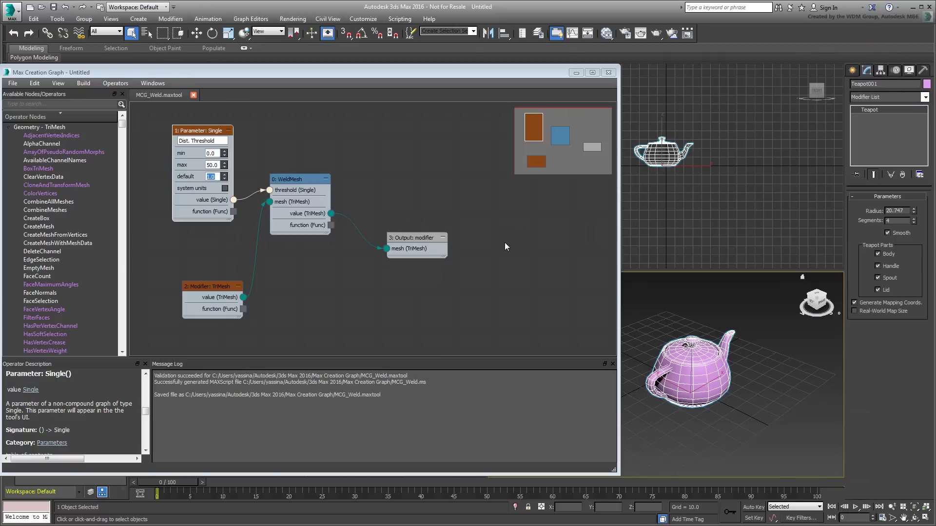
pyautogui.write('1')
pyautogui.click(504, 244)
pyautogui.click(83, 85)
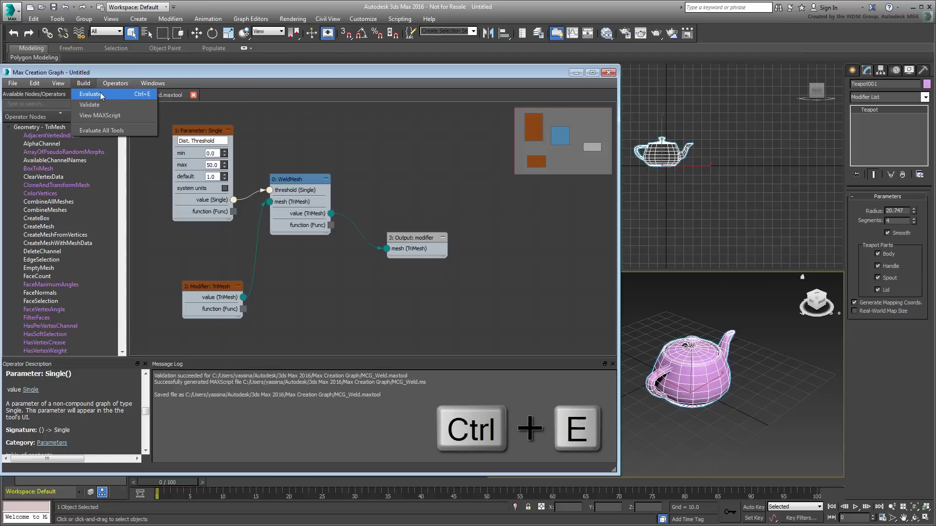
# Evaluate the graph so MCG_Weld appears in the teapot's modifier list
pyautogui.click(101, 96)
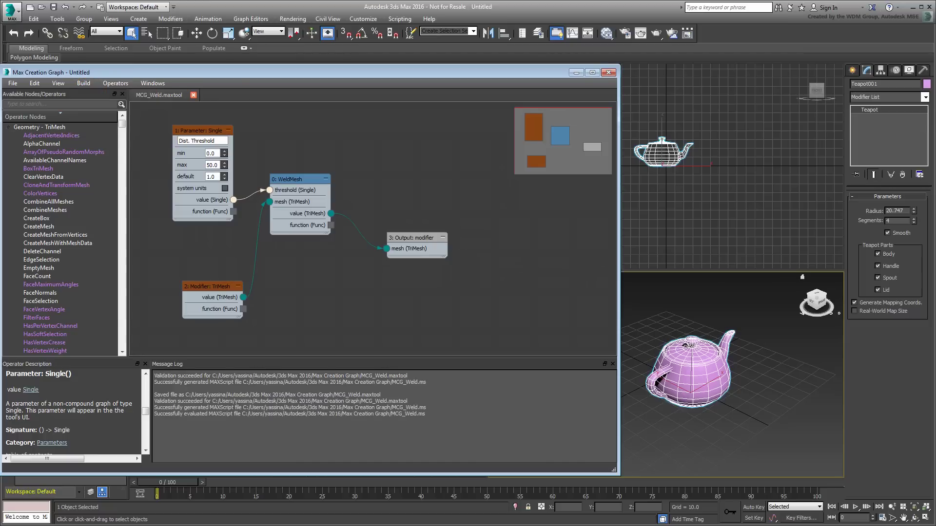
pyautogui.click(925, 97)
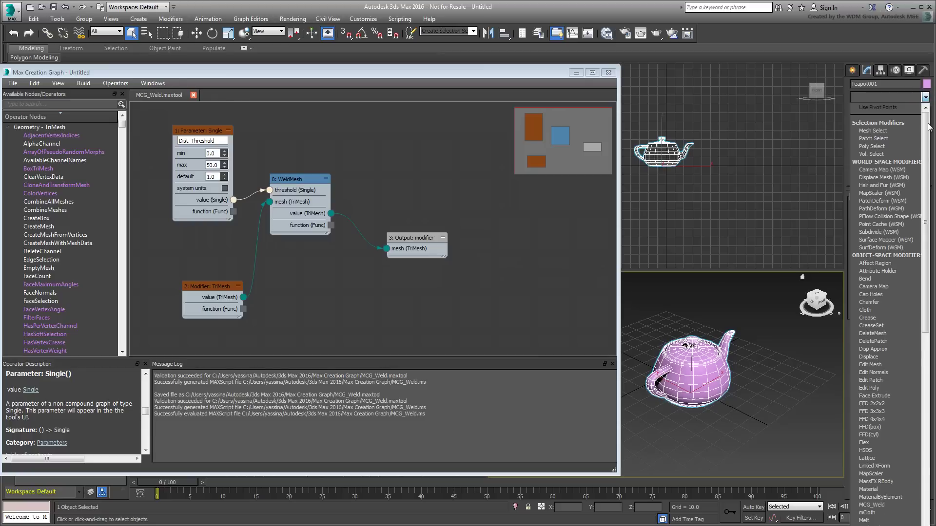
pyautogui.moveTo(929, 126); pyautogui.dragTo(927, 255)
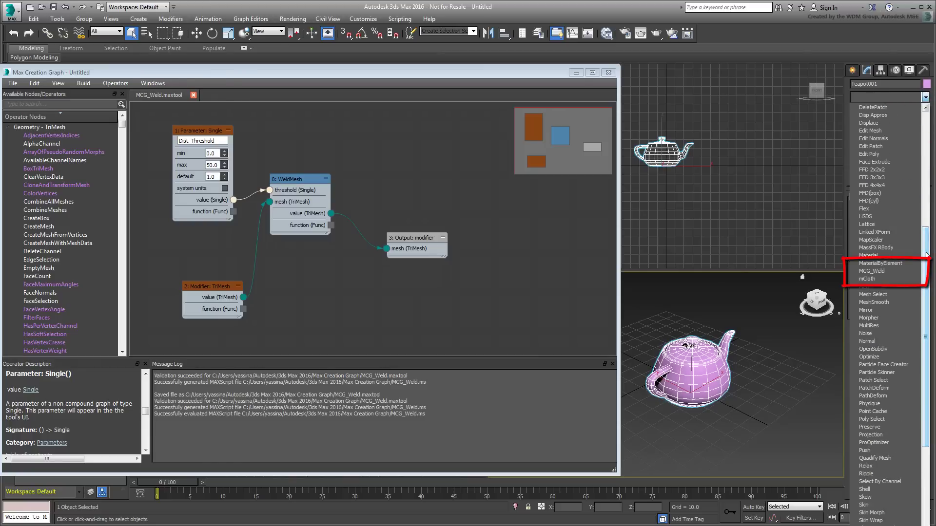
# Apply MCG_Weld to the teapot and drag Dist. Threshold around, settling at 8.3
pyautogui.click(885, 272)
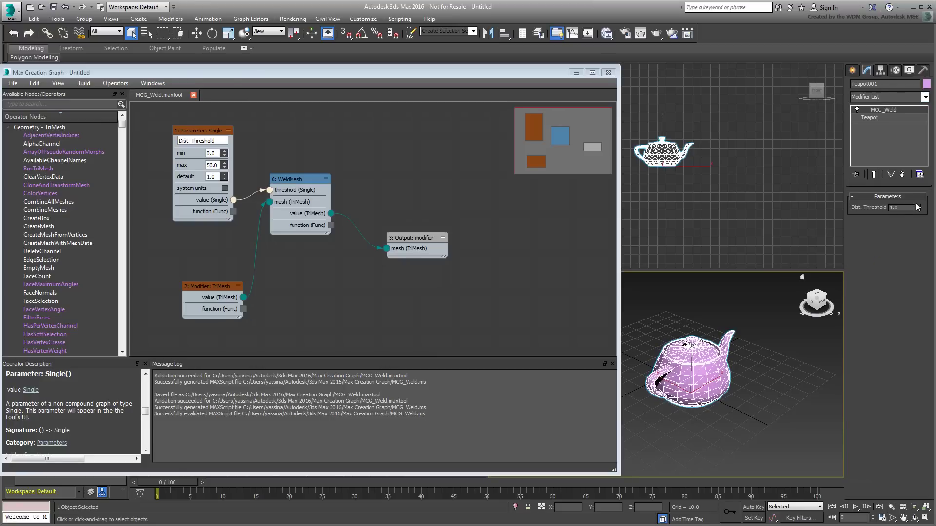
pyautogui.moveTo(916, 208); pyautogui.dragTo(917, 183)
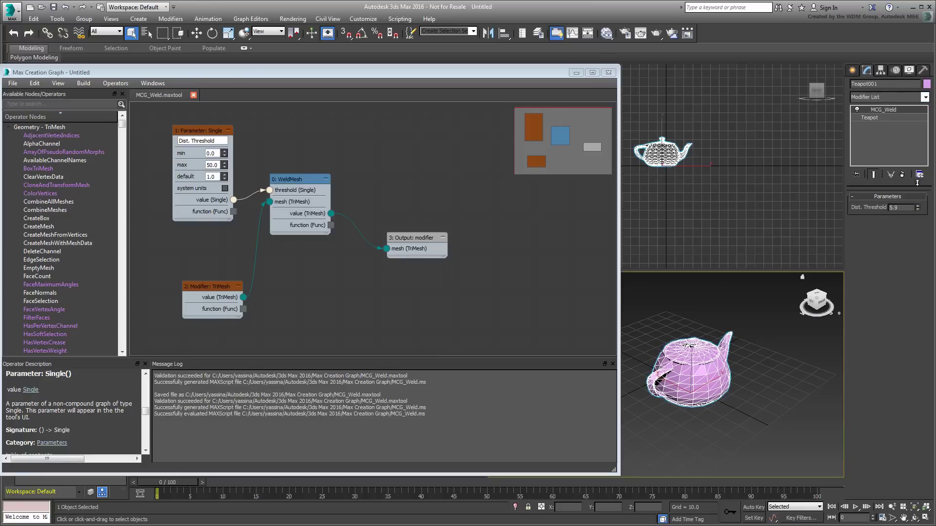
pyautogui.moveTo(917, 183)
pyautogui.mouseDown()
pyautogui.moveTo(914, 110)
pyautogui.moveTo(883, 516)
pyautogui.mouseUp()
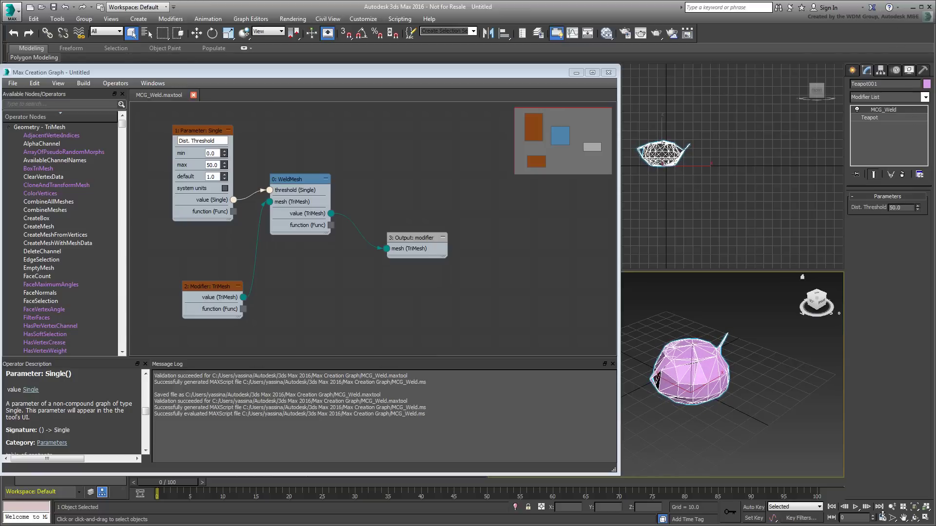
pyautogui.moveTo(883, 515); pyautogui.dragTo(890, 208)
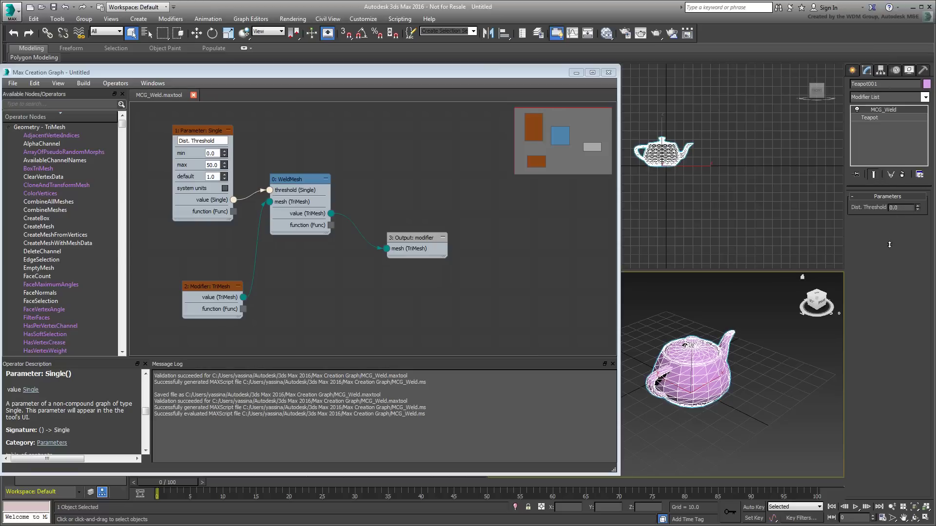
pyautogui.moveTo(889, 244); pyautogui.dragTo(884, 106)
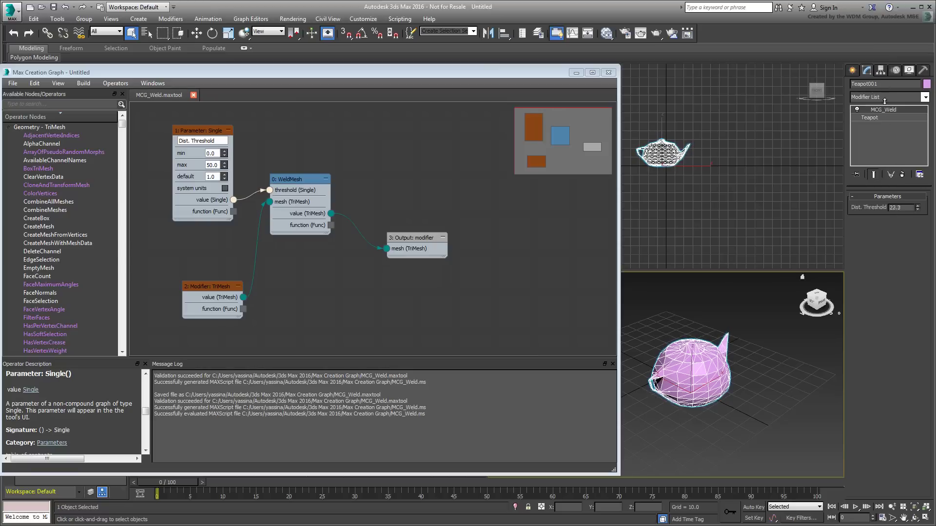
pyautogui.moveTo(884, 106); pyautogui.dragTo(889, 172)
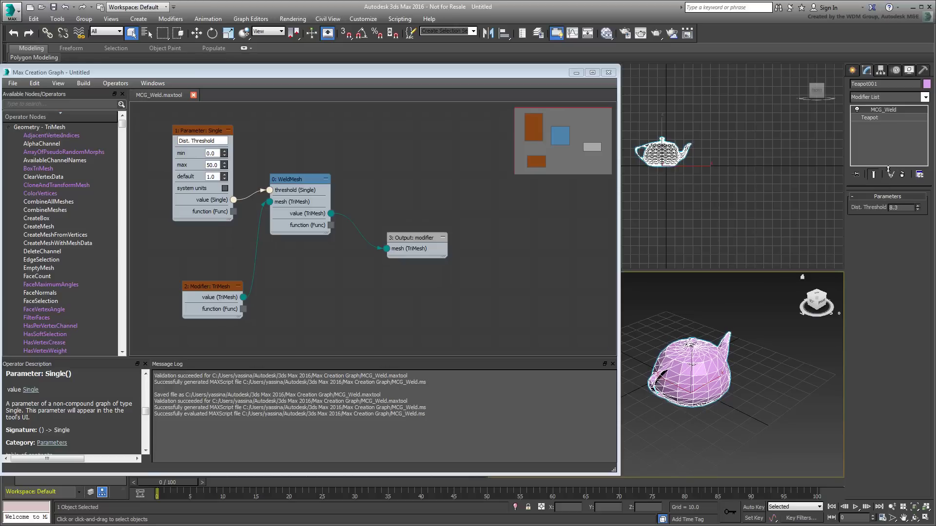